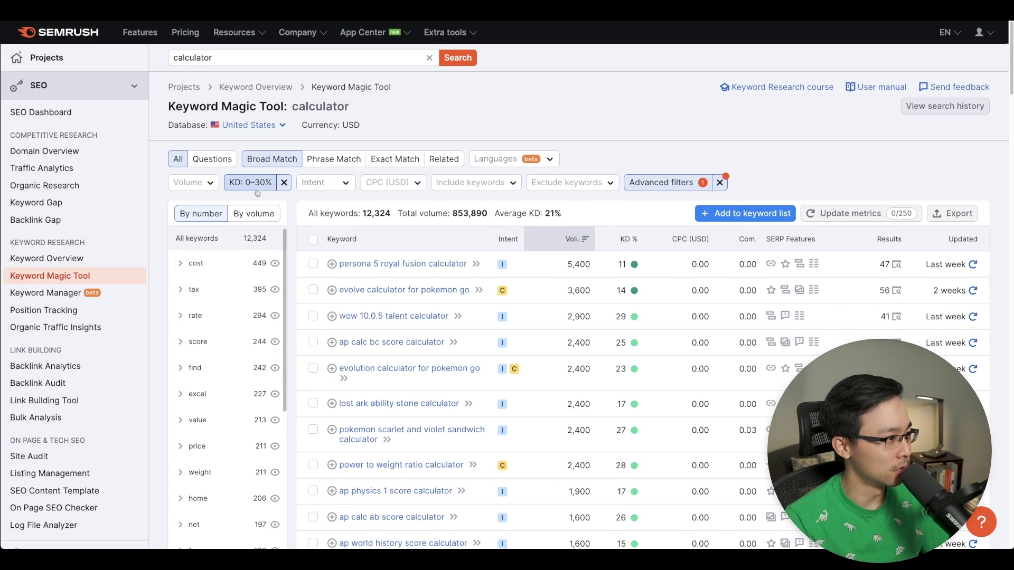
Step: Limit keyword difficulty to a custom range of 0–40%
{"action": "left_click", "coordinate": [253, 182]}
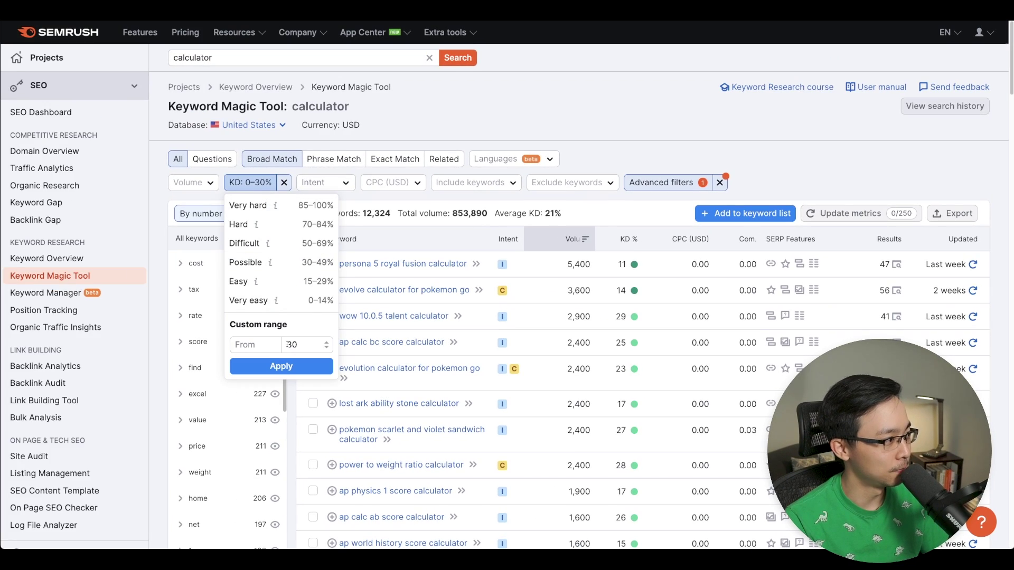
{"action": "double_click", "coordinate": [300, 345]}
{"action": "type", "text": "40"}
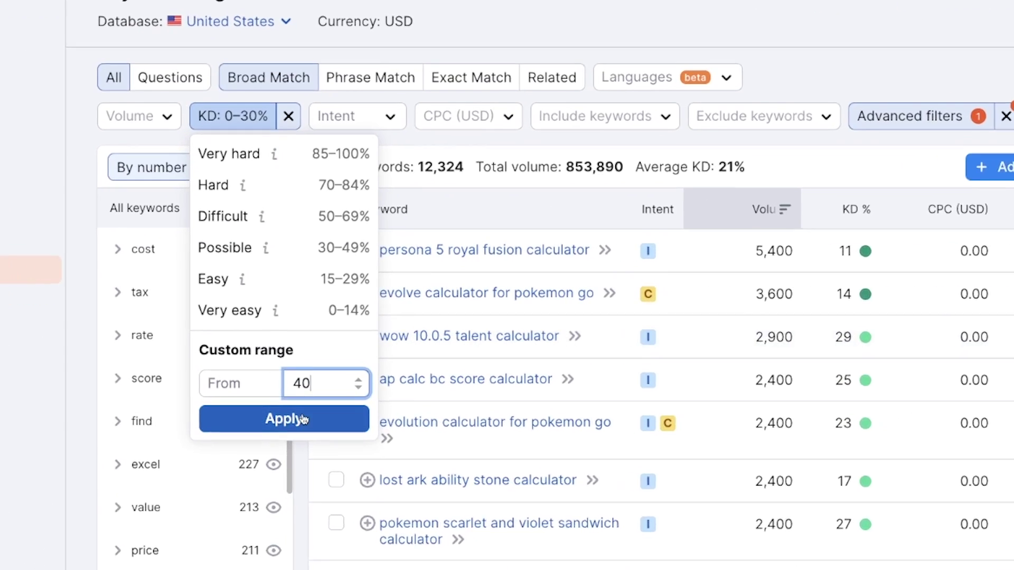
{"action": "left_click", "coordinate": [282, 397]}
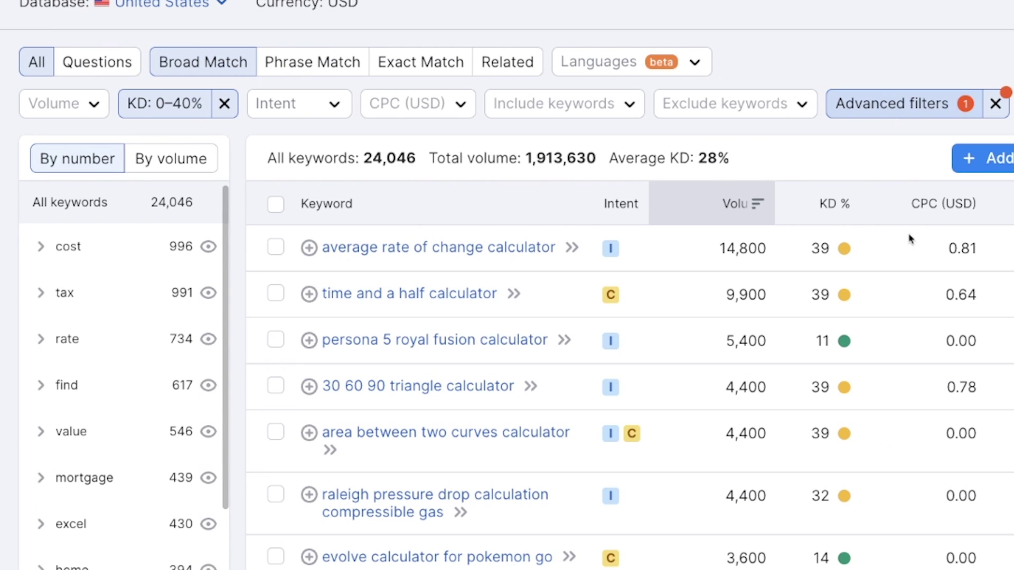
Step: Add an advanced filter requiring a minimum word count of 3
{"action": "left_click", "coordinate": [898, 103]}
{"action": "left_click", "coordinate": [441, 184]}
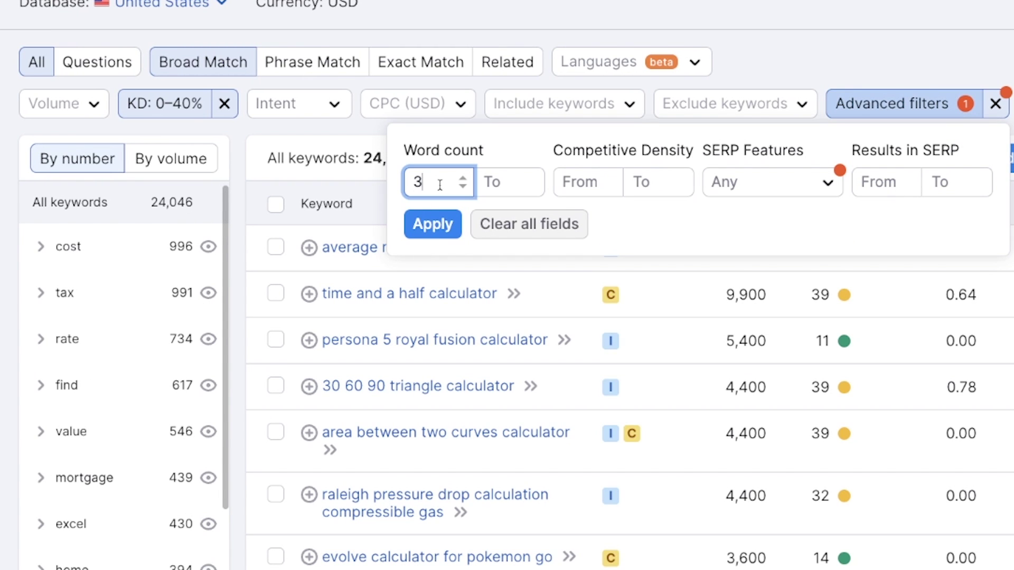
{"action": "type", "text": "3"}
{"action": "left_click", "coordinate": [431, 222]}
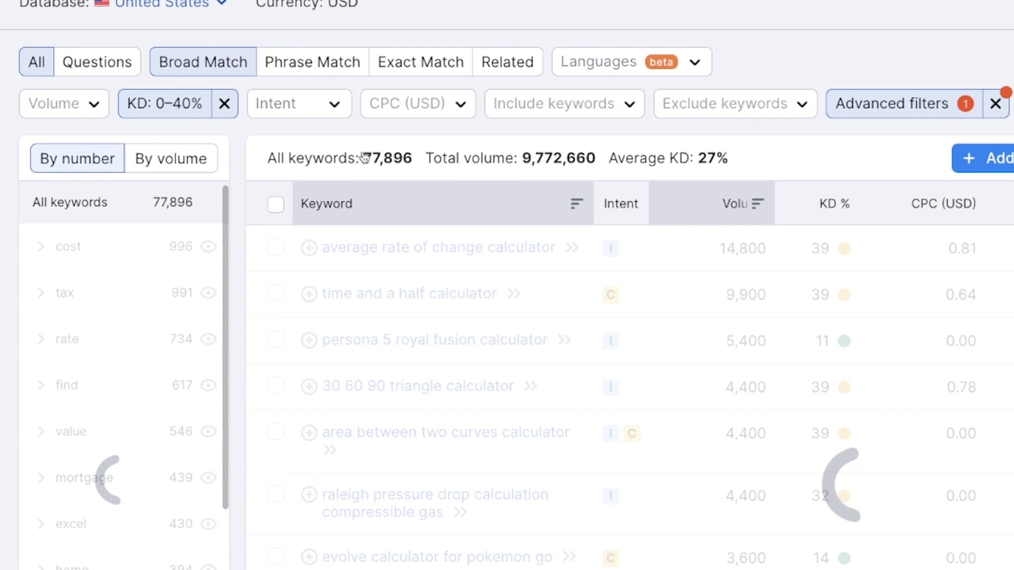
Step: Set a custom search volume range of 200–2,500
{"action": "left_click", "coordinate": [85, 106]}
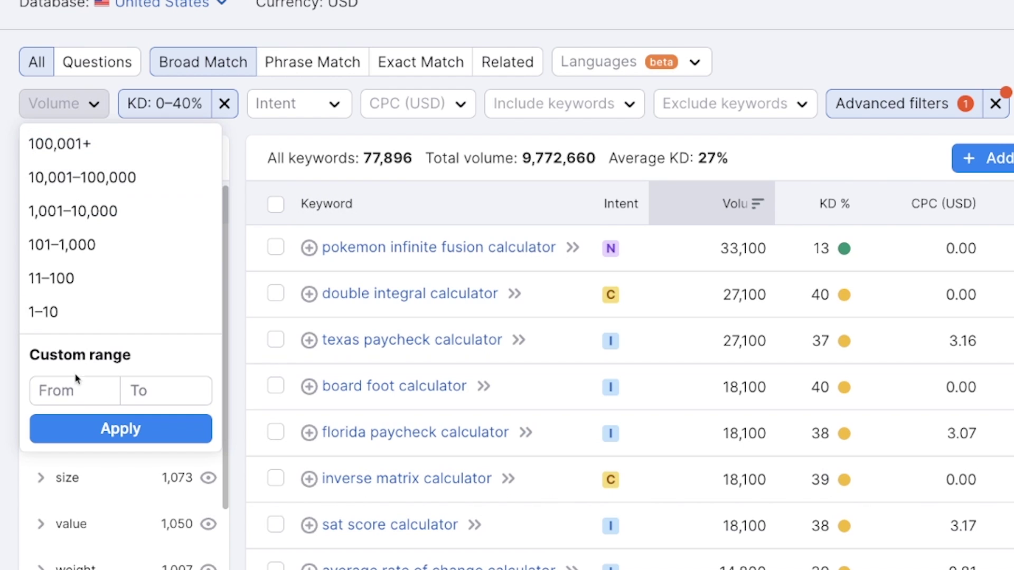
{"action": "left_click", "coordinate": [76, 388]}
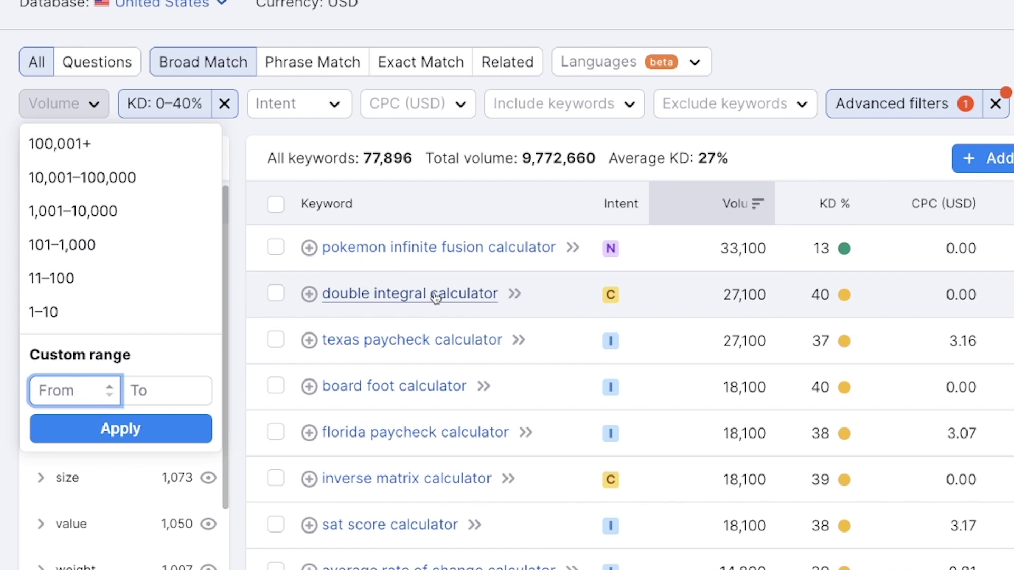
{"action": "type", "text": "200"}
{"action": "key", "text": "Tab"}
{"action": "type", "text": "2500"}
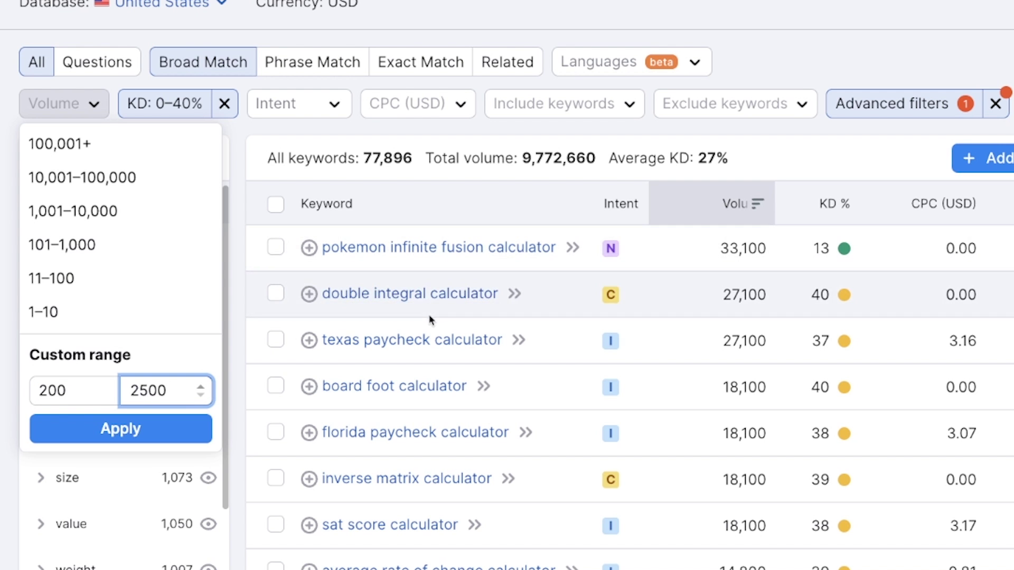
{"action": "left_click", "coordinate": [170, 428]}
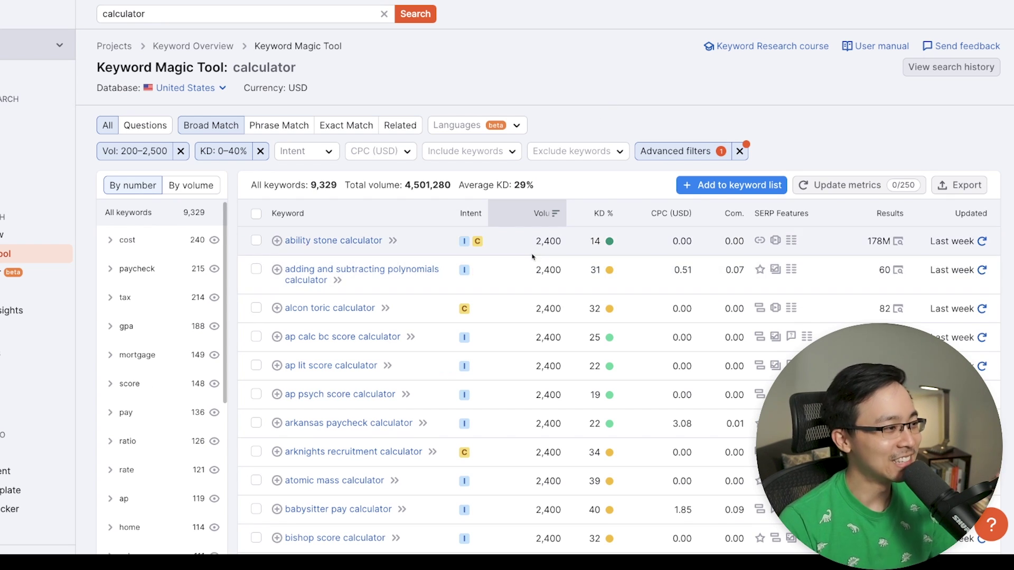
{"action": "scroll", "coordinate": [544, 254], "scroll_direction": "down", "scroll_amount": 1}
{"action": "scroll", "coordinate": [545, 251], "scroll_direction": "down", "scroll_amount": 4}
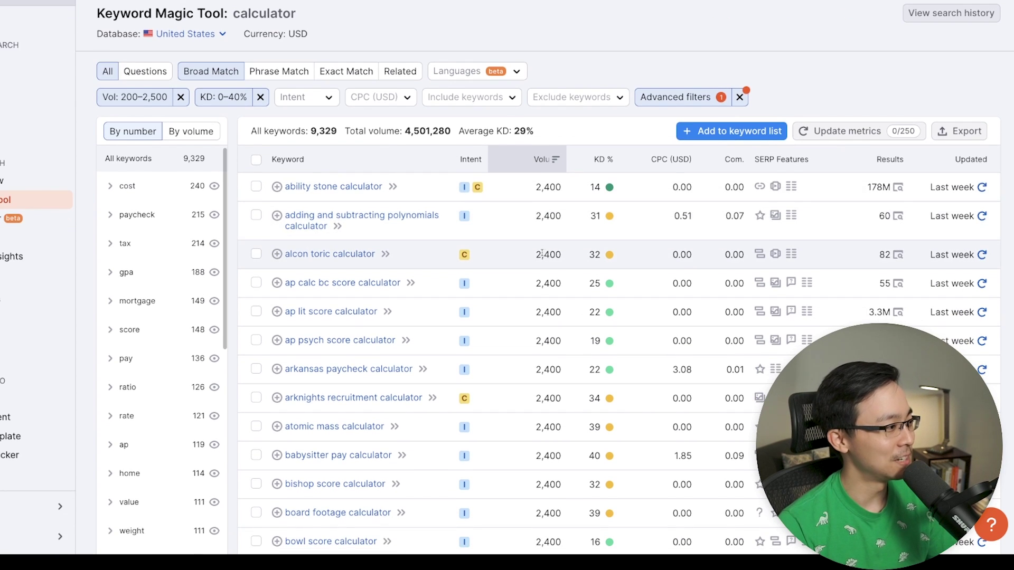
{"action": "scroll", "coordinate": [532, 252], "scroll_direction": "down", "scroll_amount": 1}
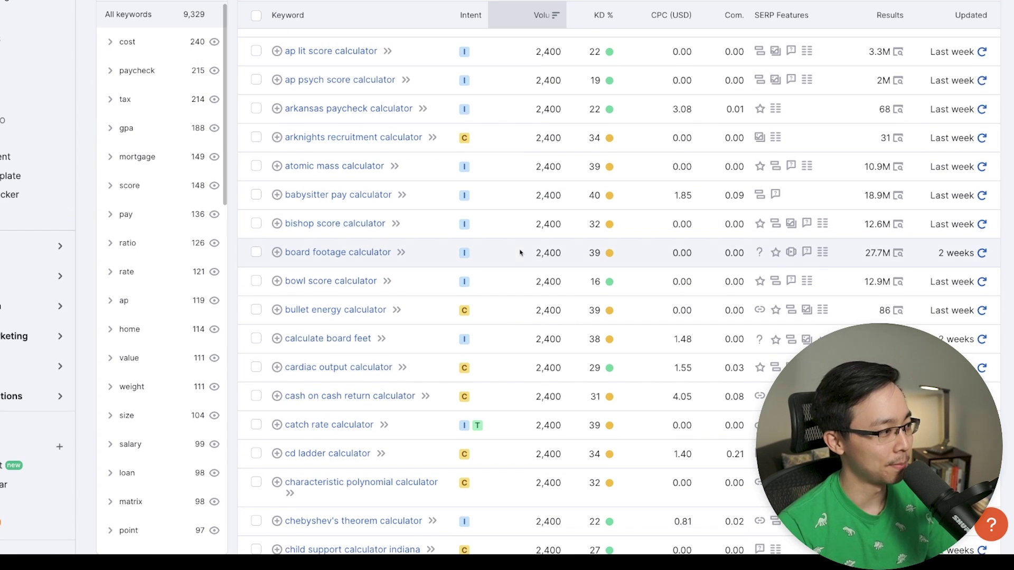
{"action": "scroll", "coordinate": [351, 356], "scroll_direction": "down", "scroll_amount": 1}
{"action": "scroll", "coordinate": [352, 355], "scroll_direction": "down", "scroll_amount": 1}
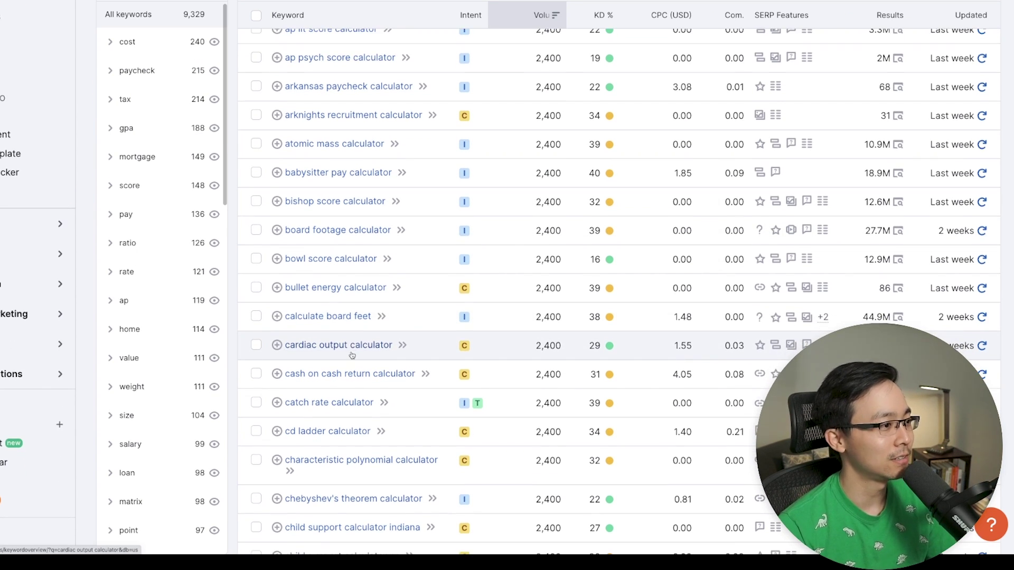
{"action": "scroll", "coordinate": [352, 355], "scroll_direction": "down", "scroll_amount": 1}
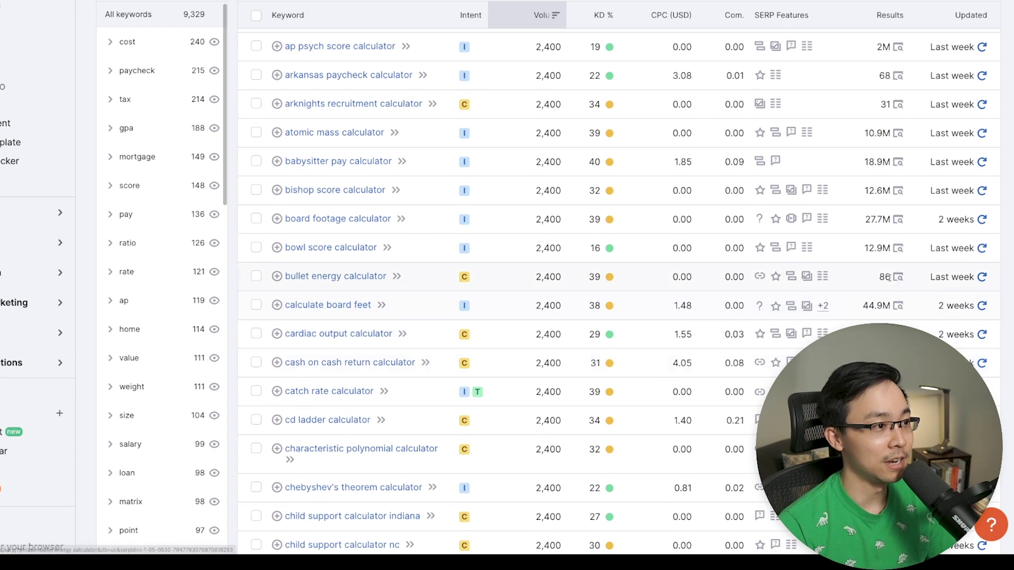
{"action": "scroll", "coordinate": [878, 143], "scroll_direction": "up", "scroll_amount": 5}
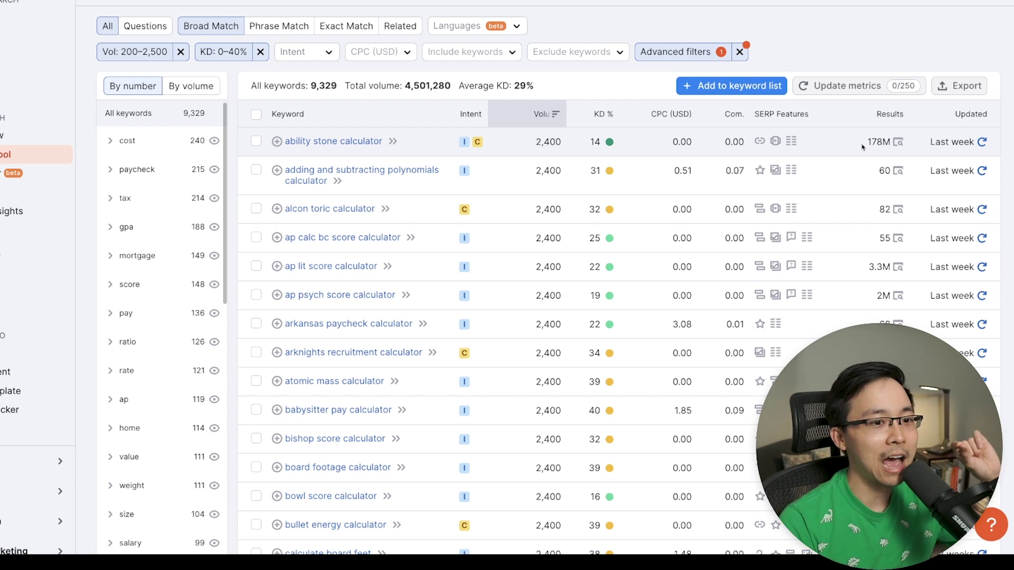
{"action": "scroll", "coordinate": [858, 147], "scroll_direction": "down", "scroll_amount": 1}
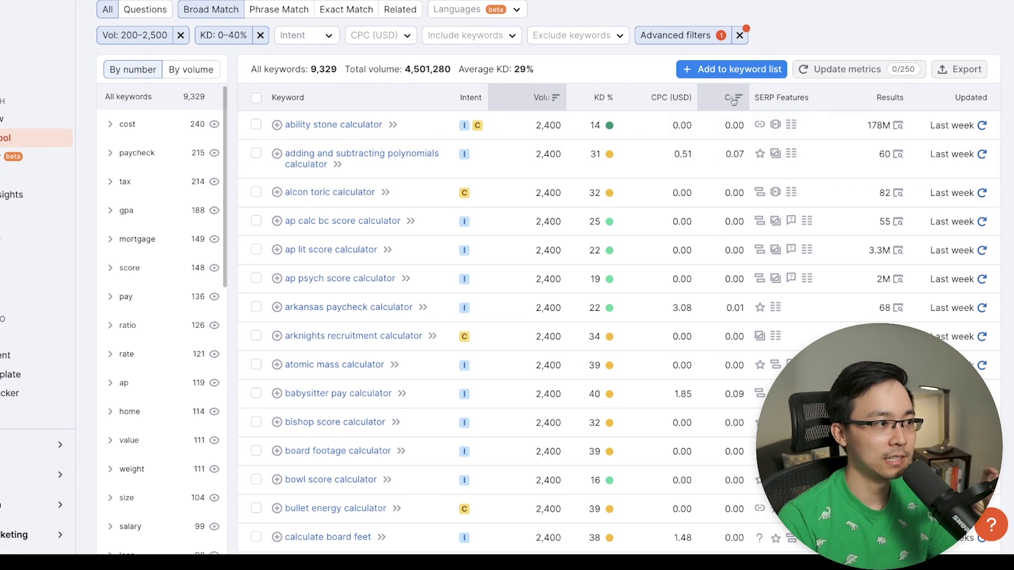
{"action": "scroll", "coordinate": [837, 178], "scroll_direction": "down", "scroll_amount": 2}
{"action": "scroll", "coordinate": [836, 178], "scroll_direction": "down", "scroll_amount": 10}
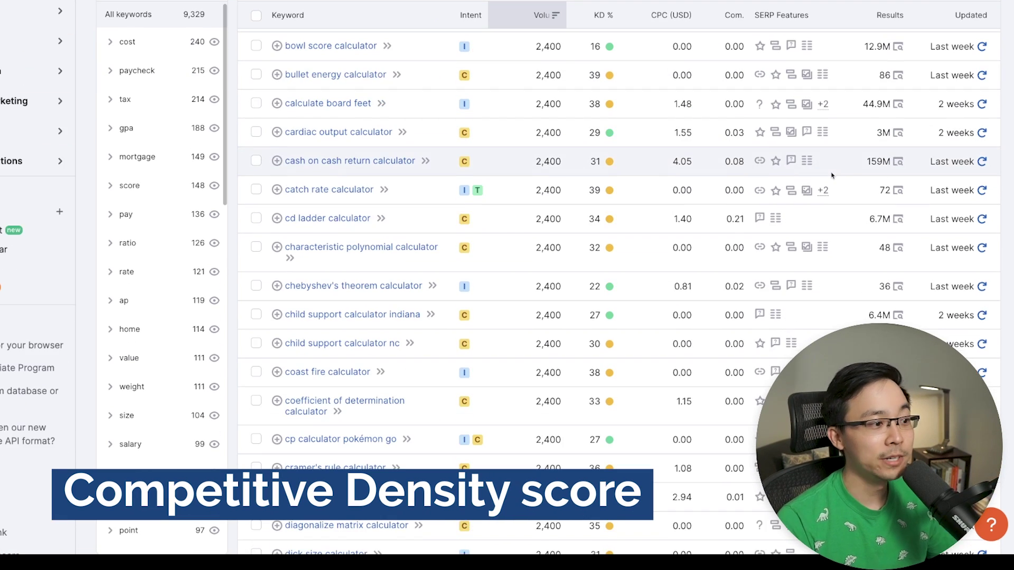
{"action": "scroll", "coordinate": [814, 172], "scroll_direction": "up", "scroll_amount": 8}
{"action": "scroll", "coordinate": [789, 169], "scroll_direction": "up", "scroll_amount": 10}
{"action": "mouse_move", "coordinate": [719, 207]}
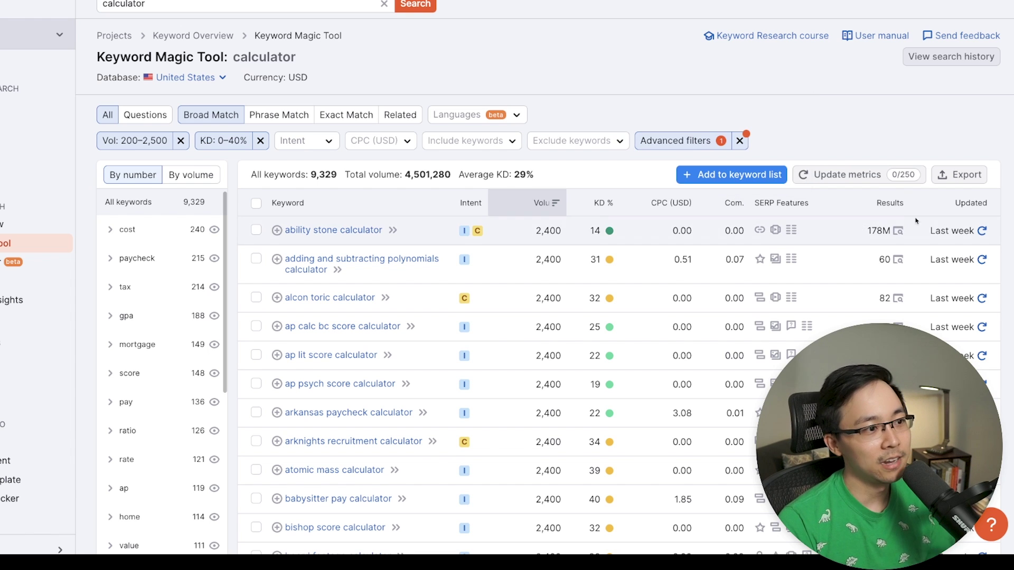
{"action": "mouse_move", "coordinate": [896, 207]}
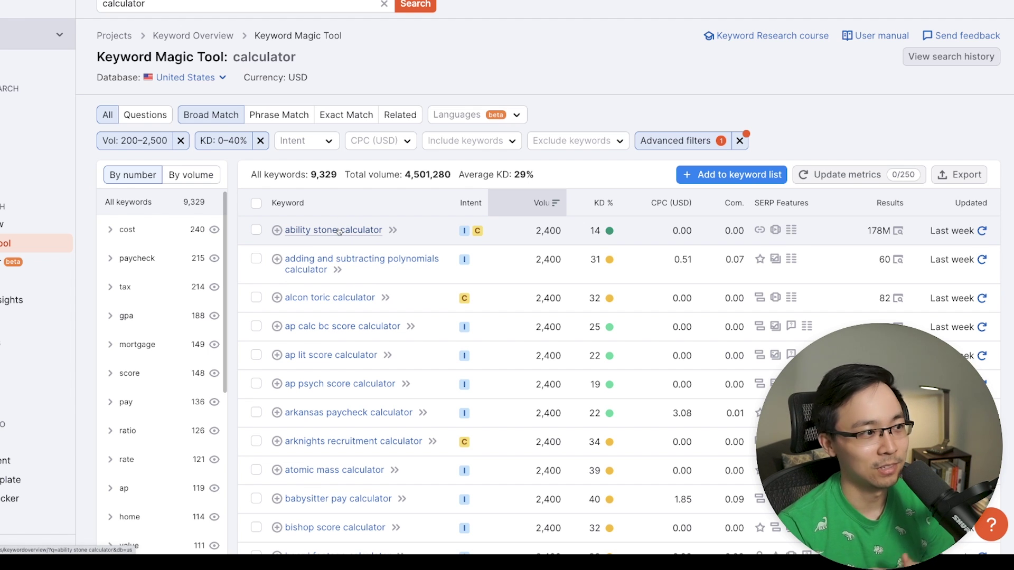
{"action": "scroll", "coordinate": [883, 306], "scroll_direction": "down", "scroll_amount": 1}
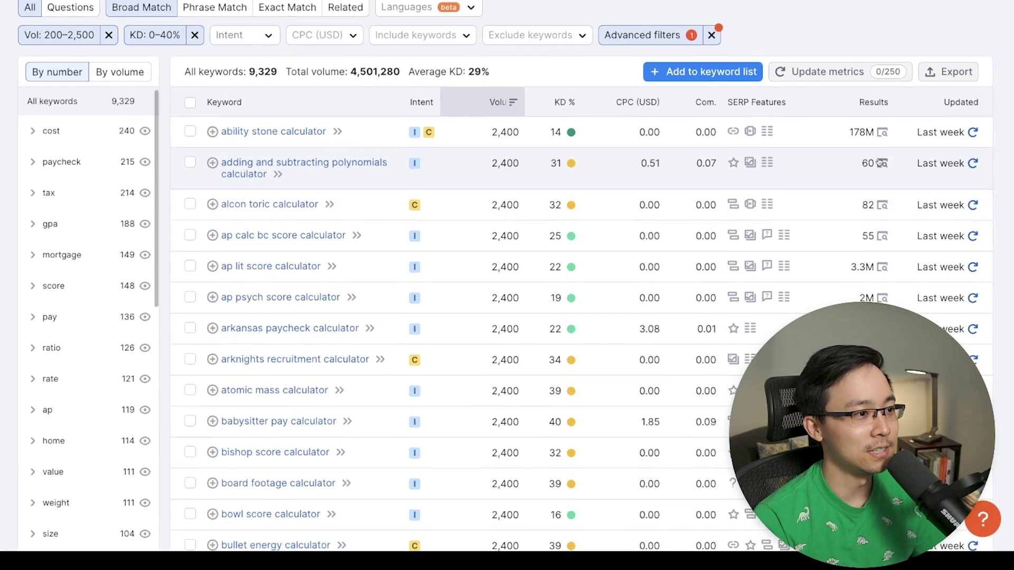
{"action": "scroll", "coordinate": [567, 145], "scroll_direction": "down", "scroll_amount": 1}
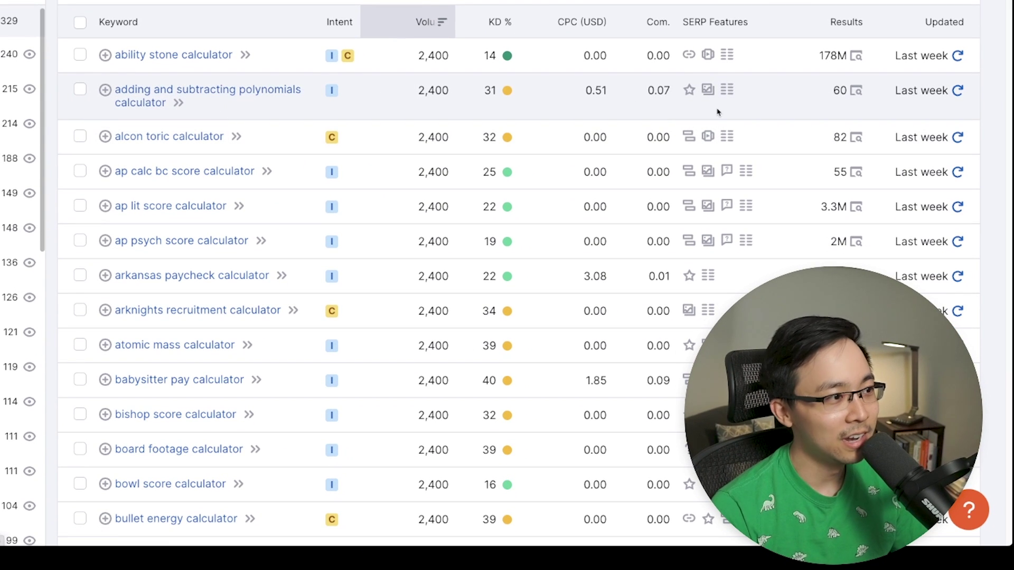
{"action": "mouse_move", "coordinate": [496, 95]}
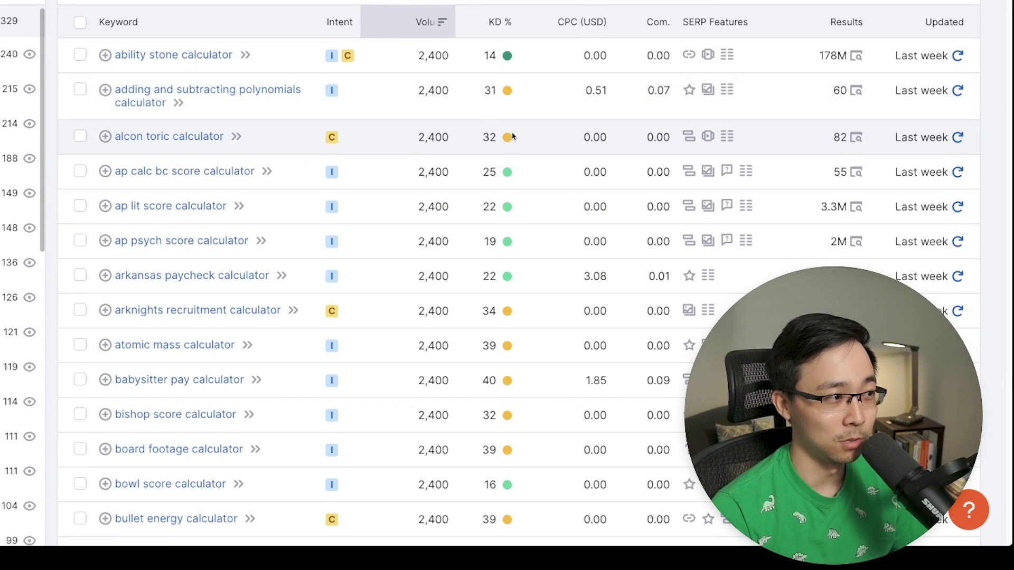
{"action": "scroll", "coordinate": [618, 114], "scroll_direction": "down", "scroll_amount": 1}
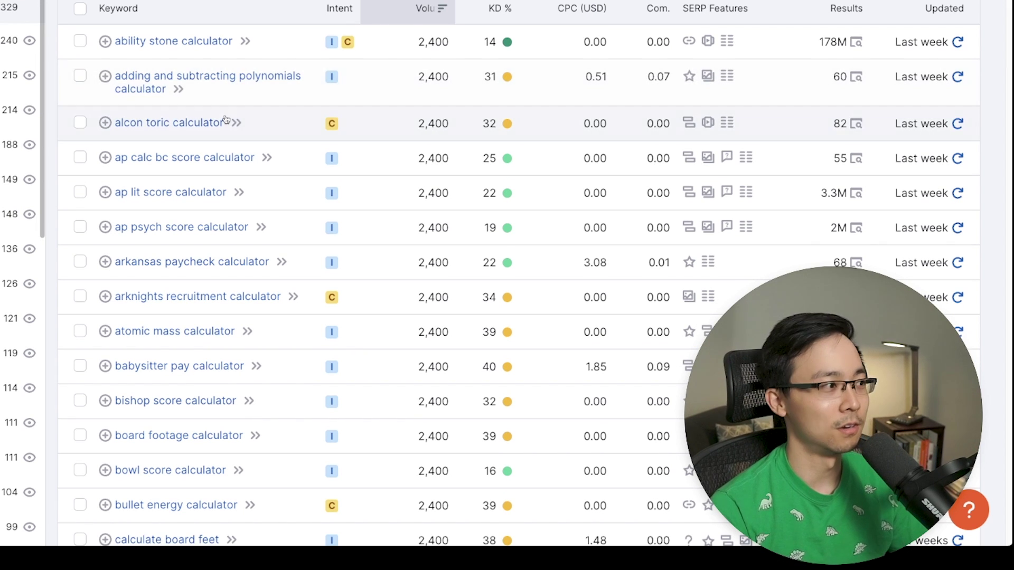
Step: Search Google for 'adding and subtracting polynomials calculator' and note its 379,000 results
{"action": "right_click", "coordinate": [241, 83]}
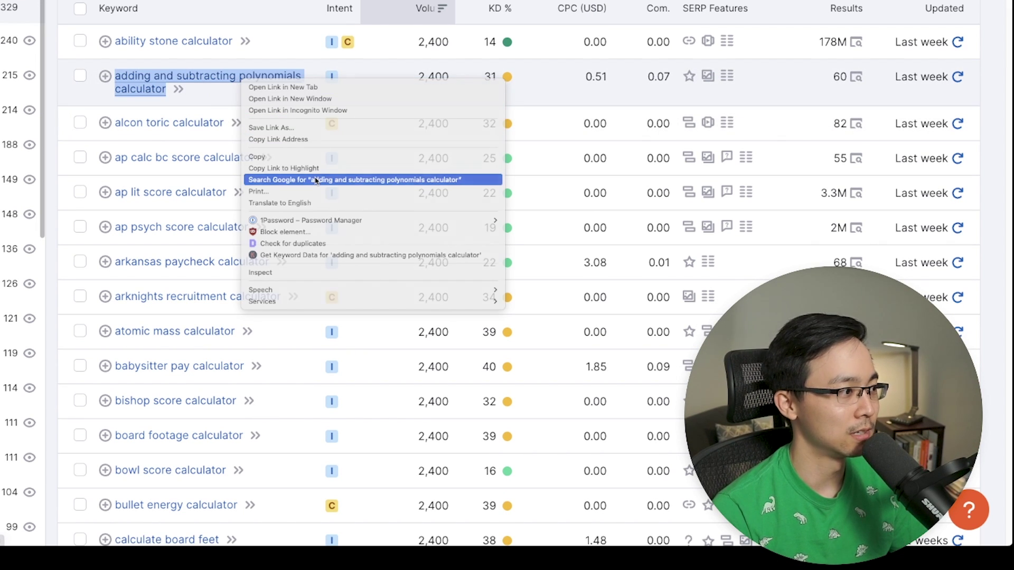
{"action": "left_click", "coordinate": [338, 180]}
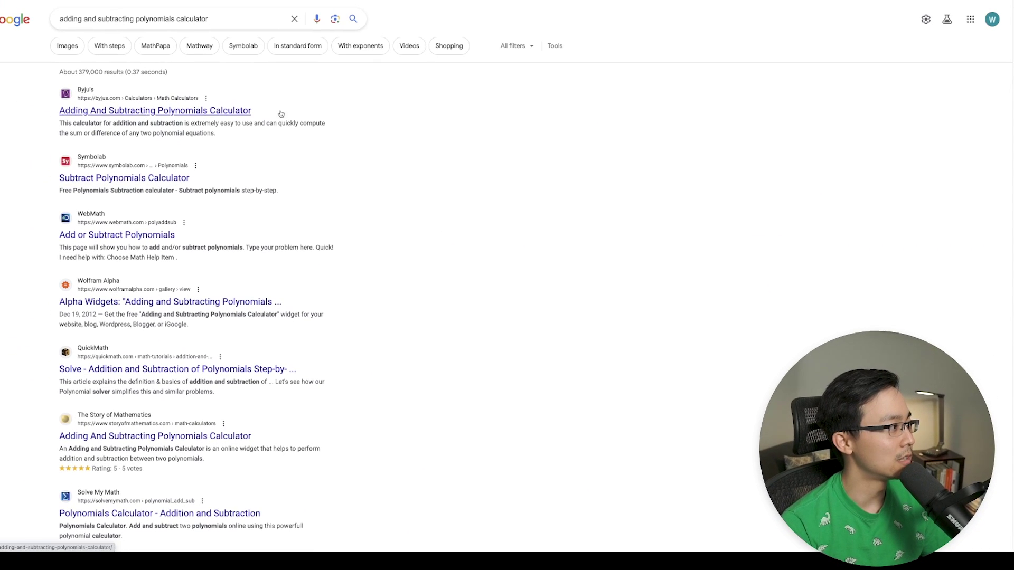
{"action": "scroll", "coordinate": [323, 285], "scroll_direction": "down", "scroll_amount": 4}
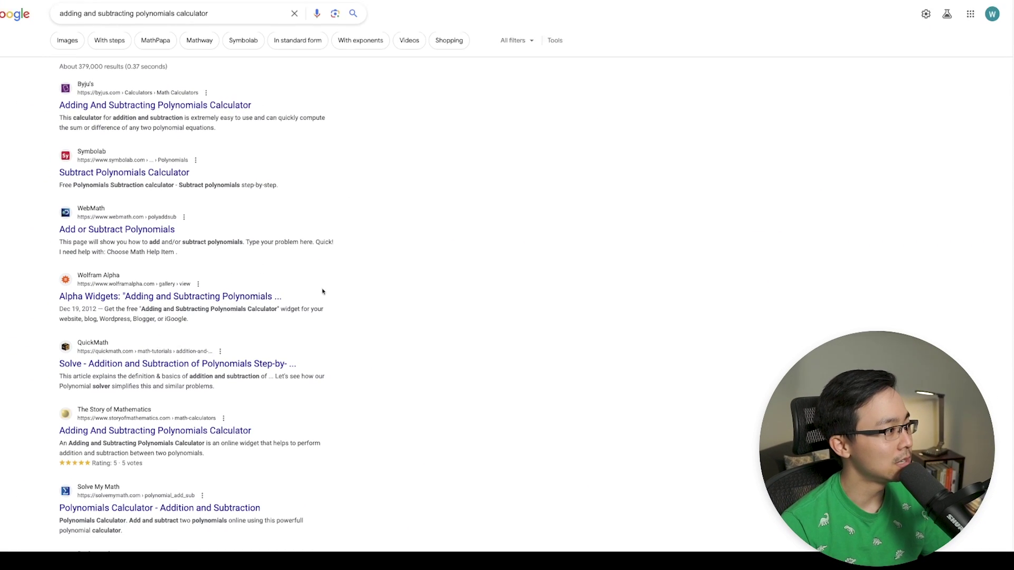
{"action": "scroll", "coordinate": [332, 208], "scroll_direction": "down", "scroll_amount": 15}
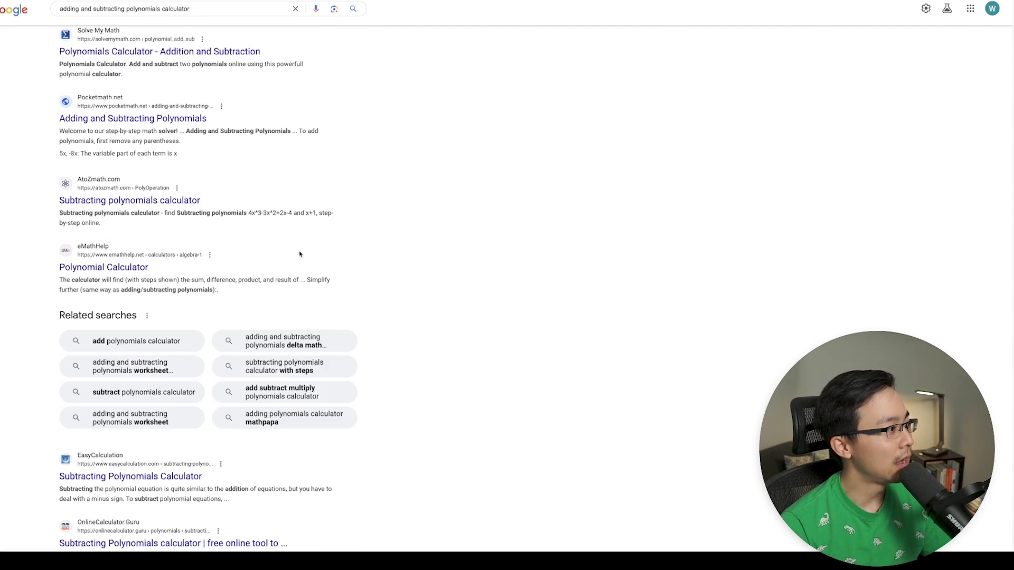
{"action": "scroll", "coordinate": [288, 265], "scroll_direction": "up", "scroll_amount": 20}
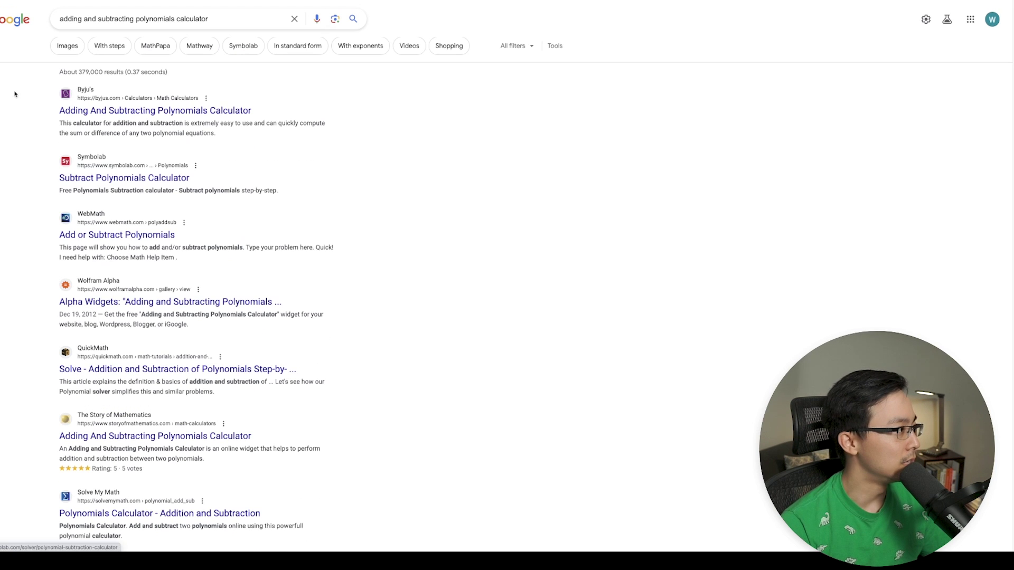
{"action": "double_click", "coordinate": [88, 73]}
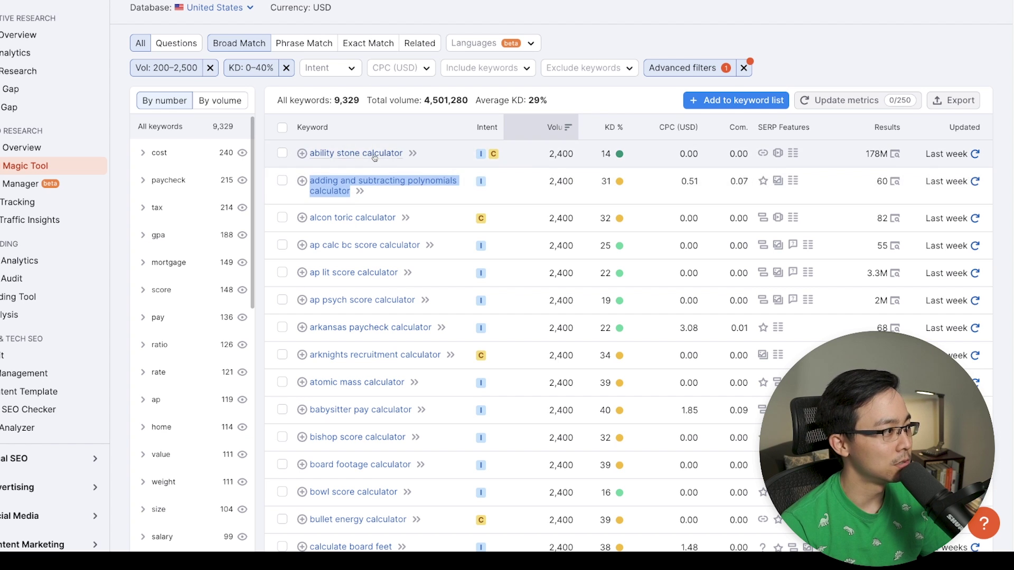
Step: Search Google for 'ability stone calculator' and note its 170,000,000 results
{"action": "right_click", "coordinate": [373, 156]}
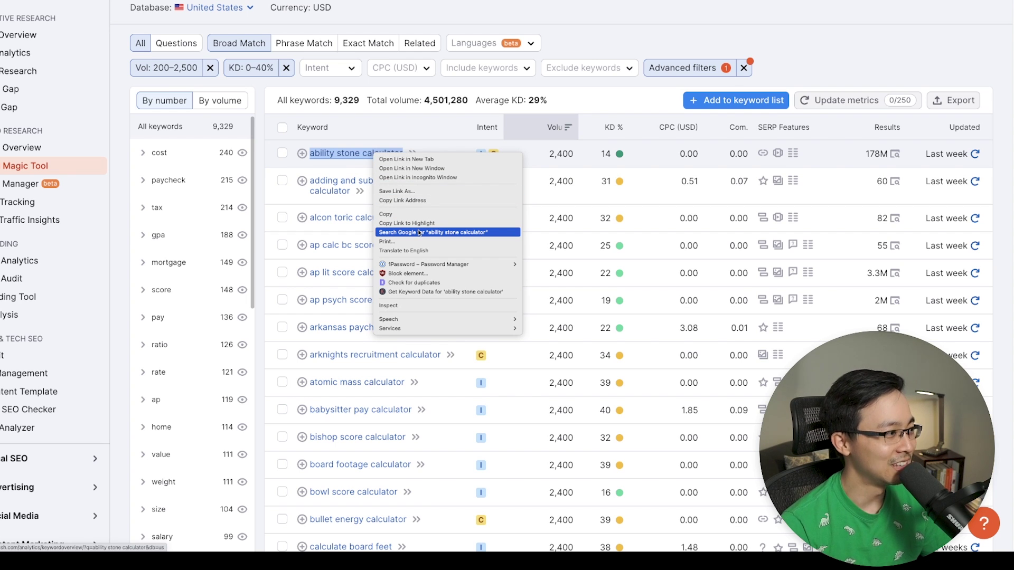
{"action": "left_click", "coordinate": [418, 232]}
{"action": "double_click", "coordinate": [97, 72]}
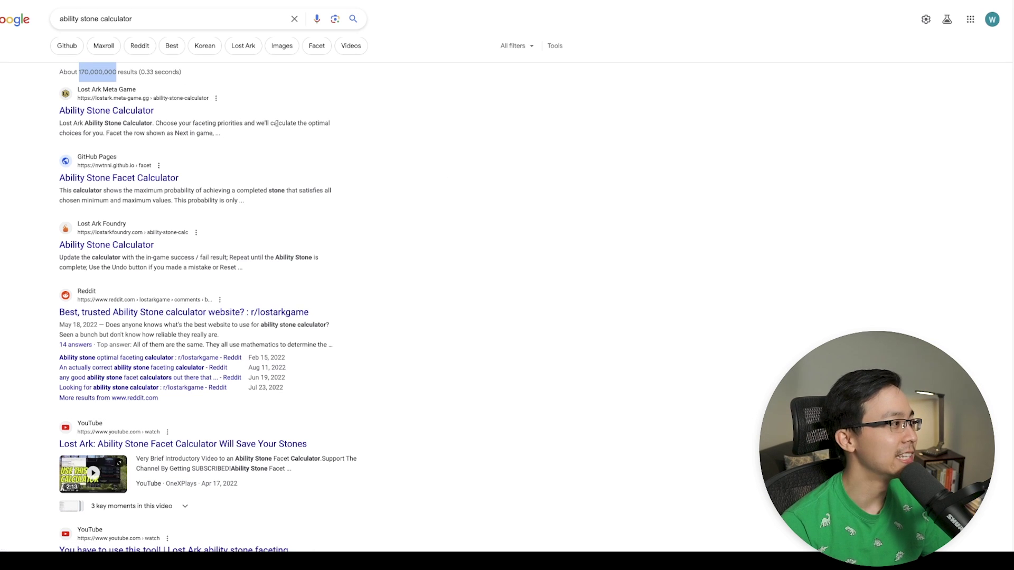
Step: Close the Google tab and return to the 9,329-keyword Semrush list, clearing the selection
{"action": "key", "text": "ctrl+w"}
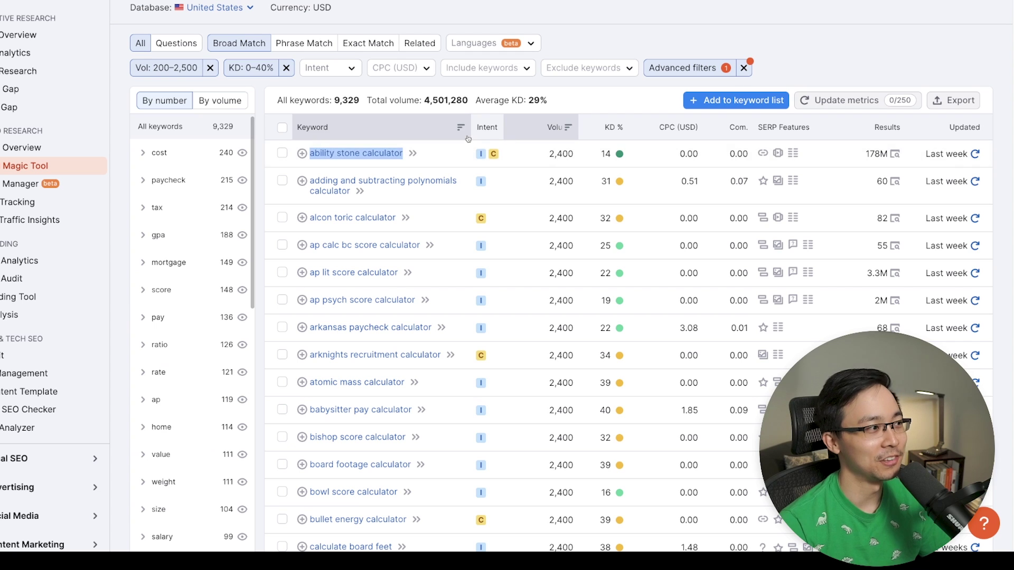
{"action": "left_click", "coordinate": [587, 94]}
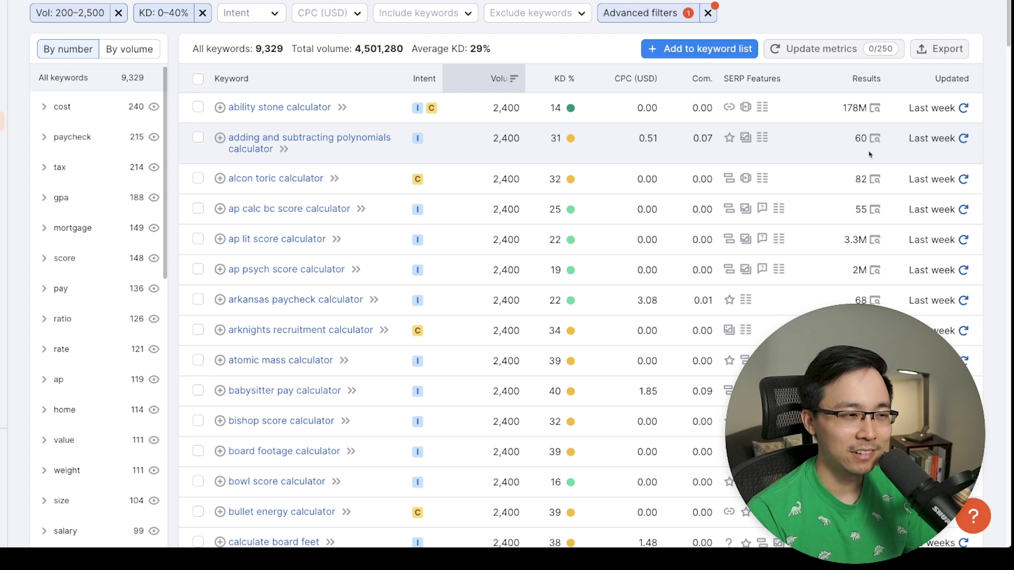
{"action": "left_click_drag", "start_coordinate": [273, 150], "coordinate": [233, 141]}
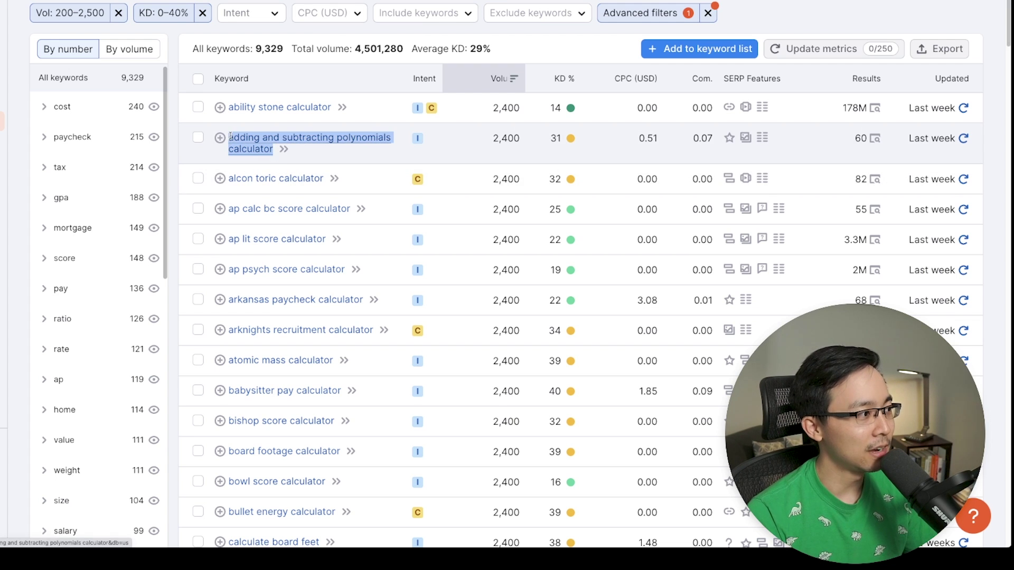
{"action": "right_click", "coordinate": [233, 140]}
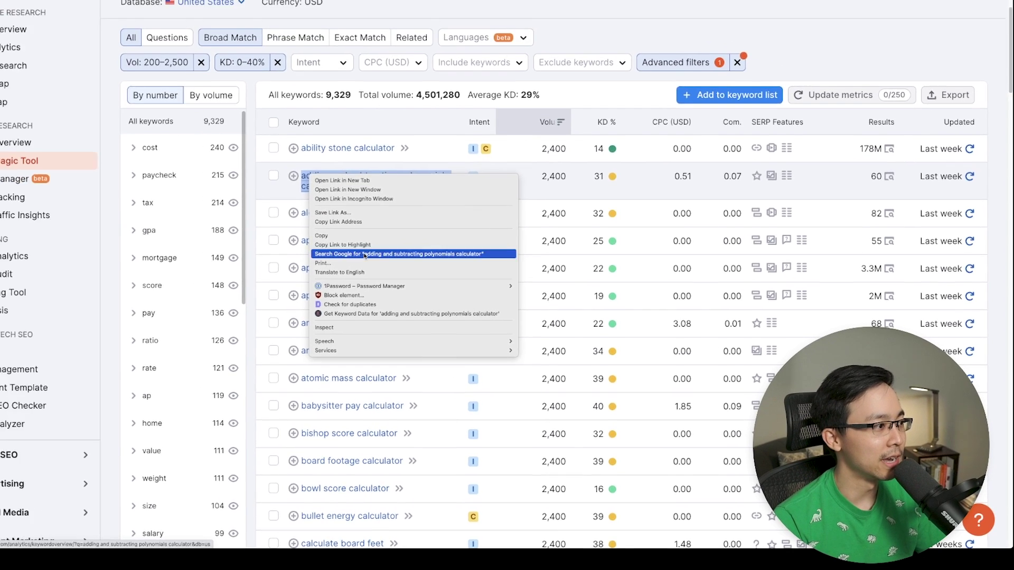
{"action": "left_click", "coordinate": [299, 224]}
{"action": "double_click", "coordinate": [124, 94]}
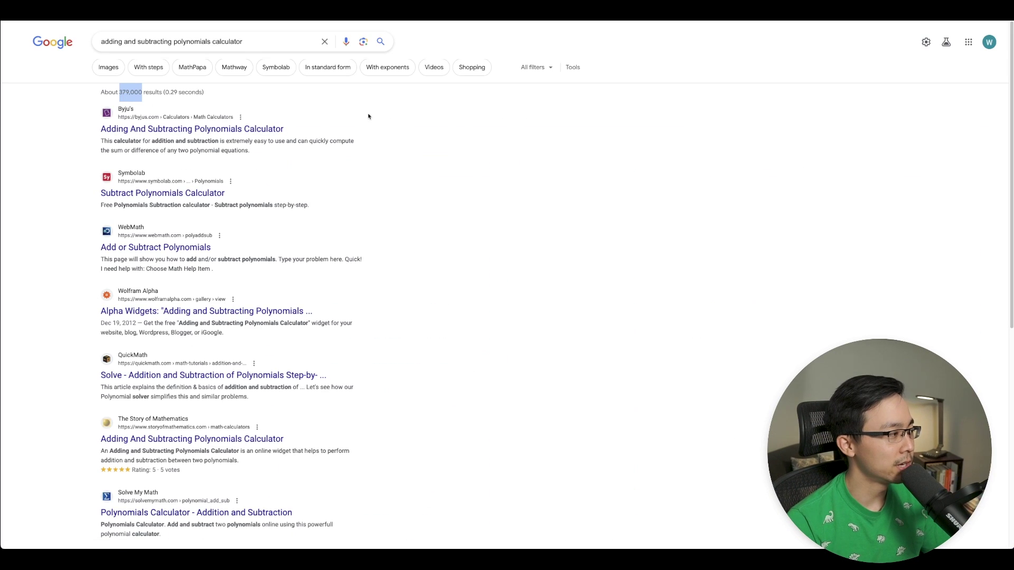
{"action": "left_click", "coordinate": [418, 128]}
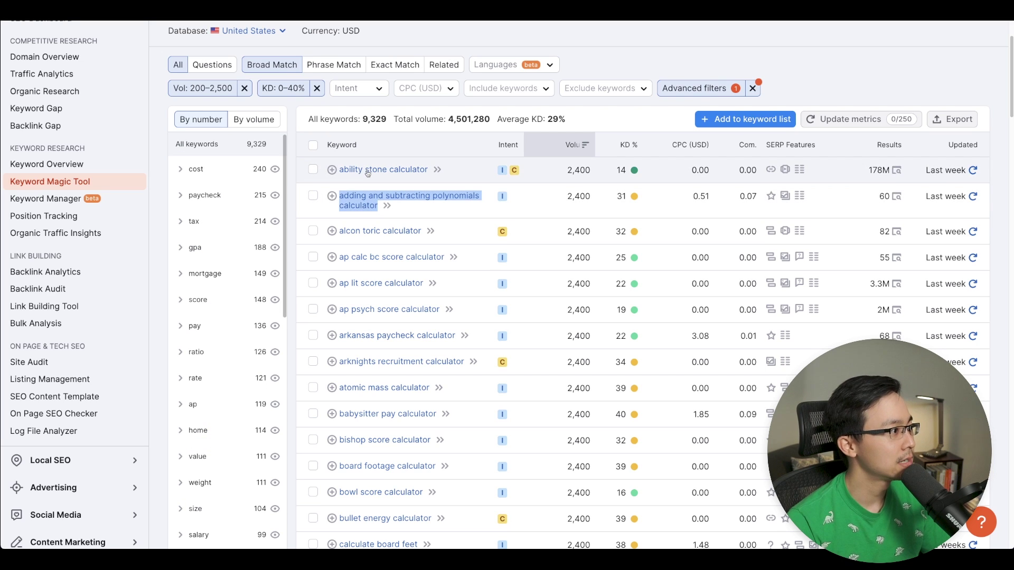
{"action": "right_click", "coordinate": [380, 173]}
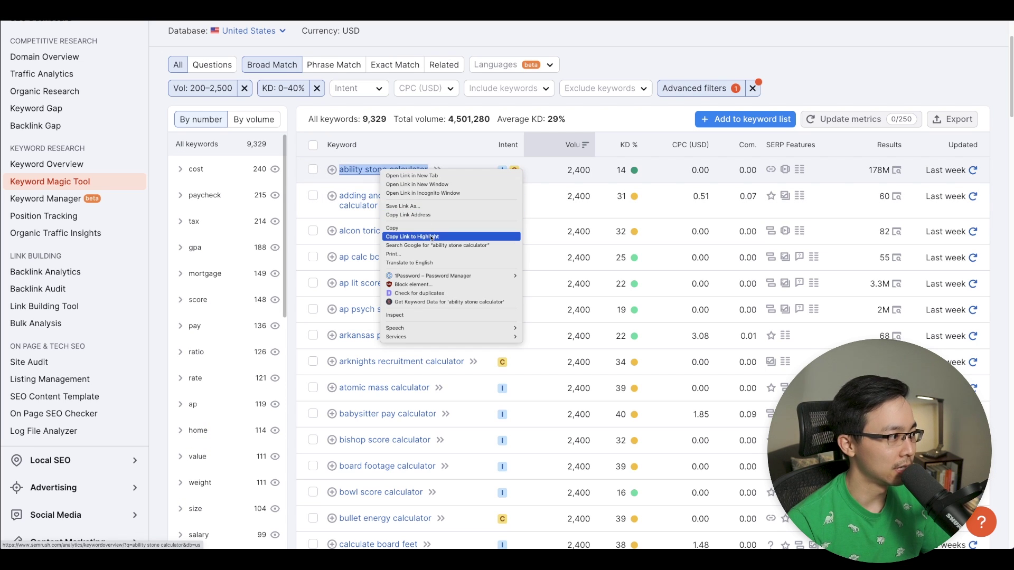
{"action": "left_click", "coordinate": [411, 246]}
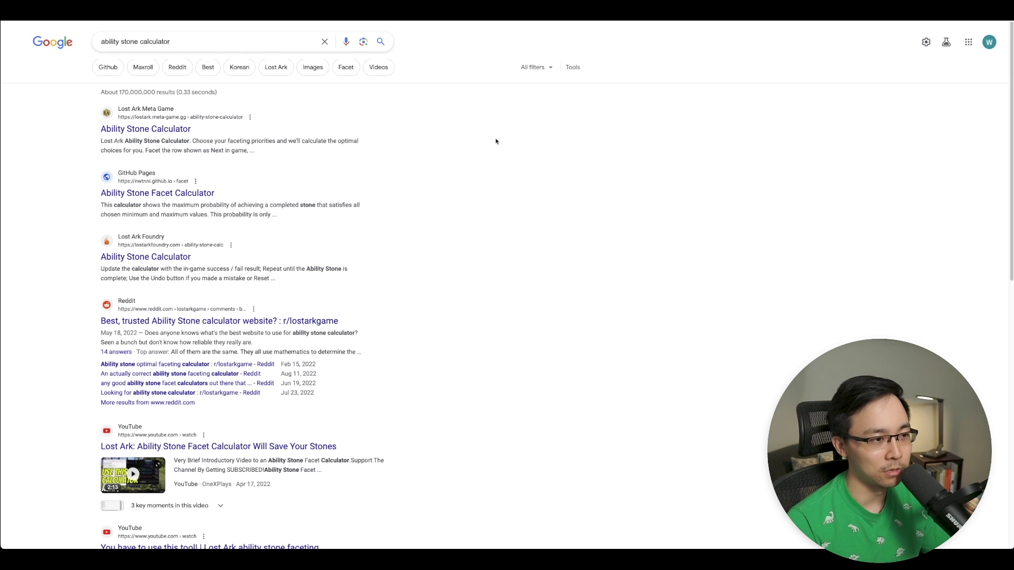
{"action": "key", "text": "ctrl+w"}
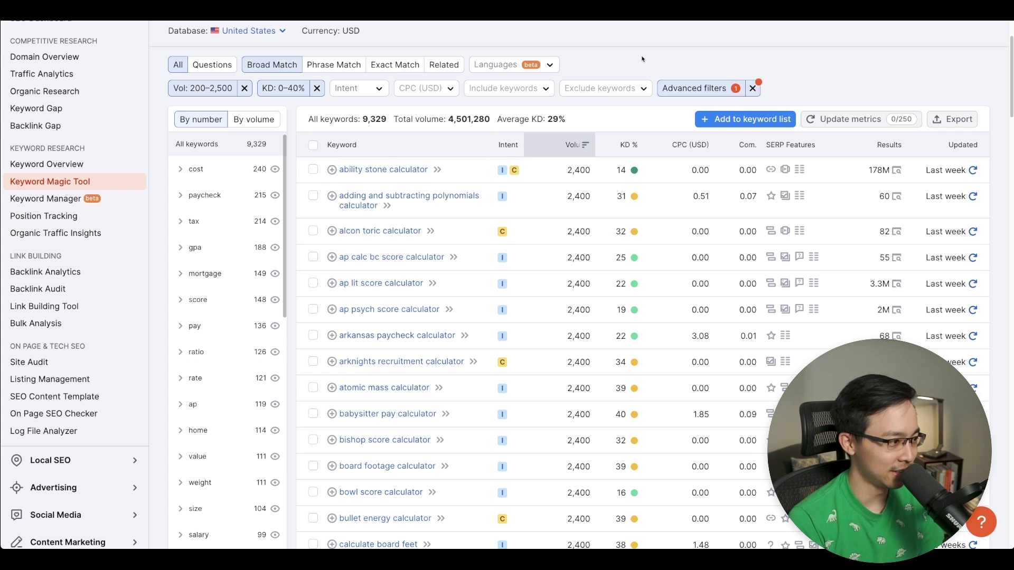
Step: Tighten the keyword difficulty range to 0–20%, leaving 1,476 keywords
{"action": "left_click", "coordinate": [284, 88]}
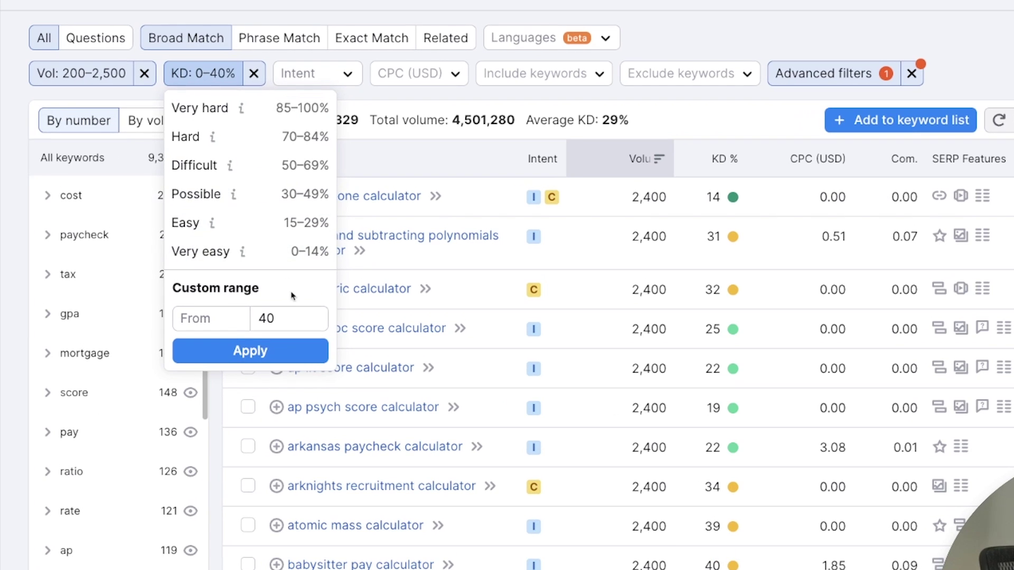
{"action": "left_click", "coordinate": [291, 312]}
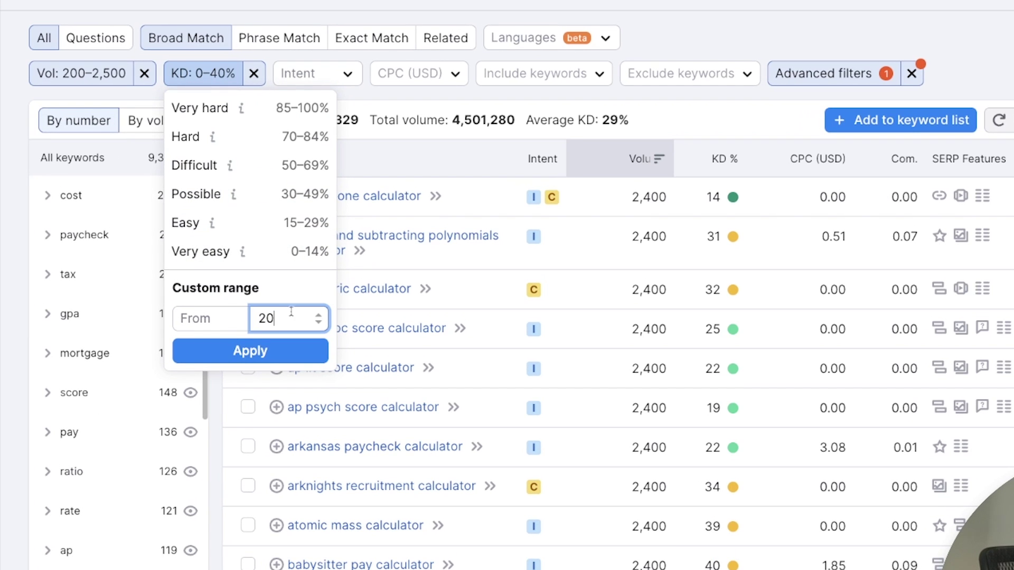
{"action": "left_click", "coordinate": [250, 351]}
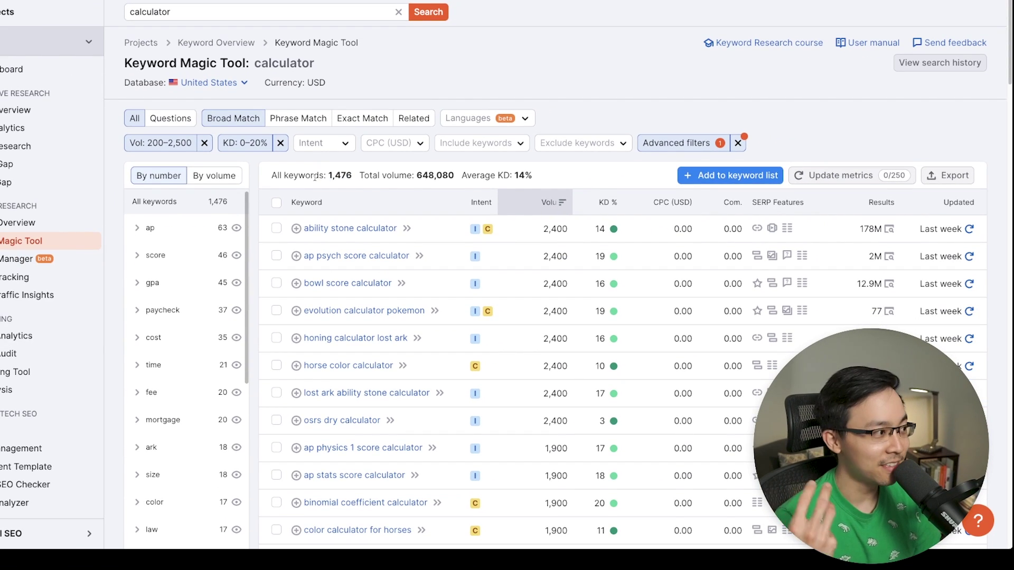
Step: Browse the filtered list and bring up options for 'color calculator for horses'
{"action": "scroll", "coordinate": [316, 176], "scroll_direction": "down", "scroll_amount": 3}
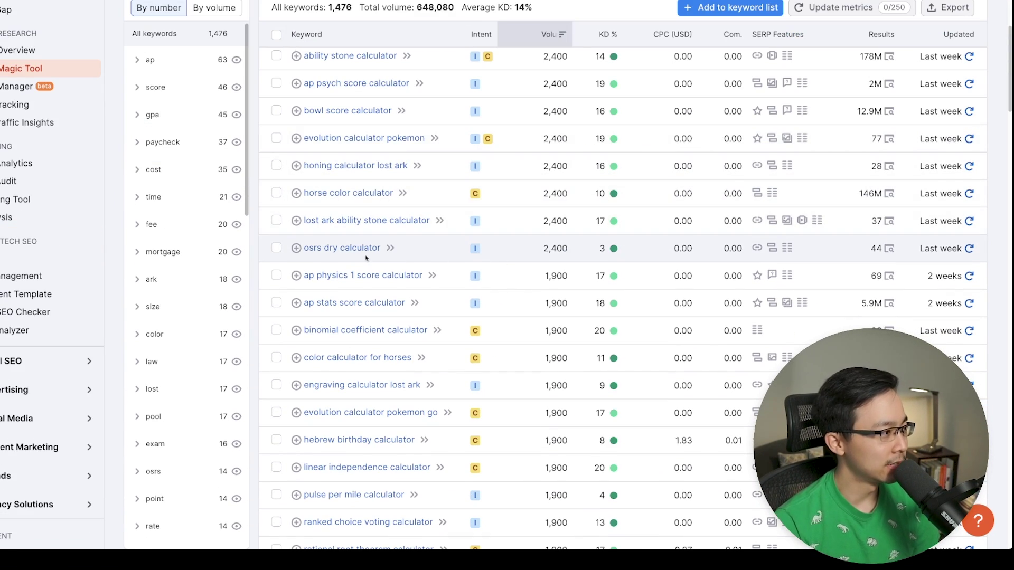
{"action": "scroll", "coordinate": [364, 257], "scroll_direction": "down", "scroll_amount": 2}
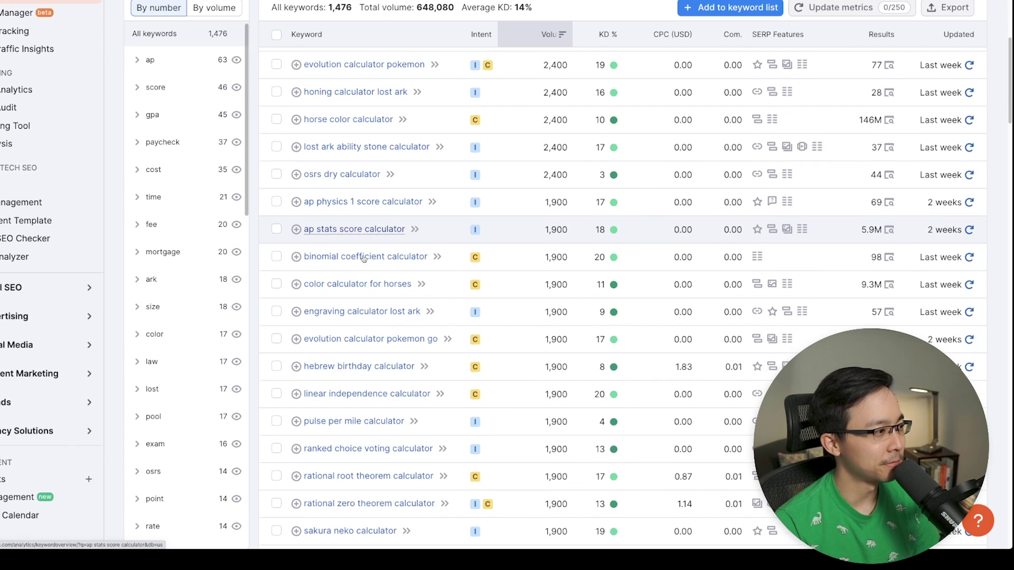
{"action": "scroll", "coordinate": [362, 258], "scroll_direction": "down", "scroll_amount": 2}
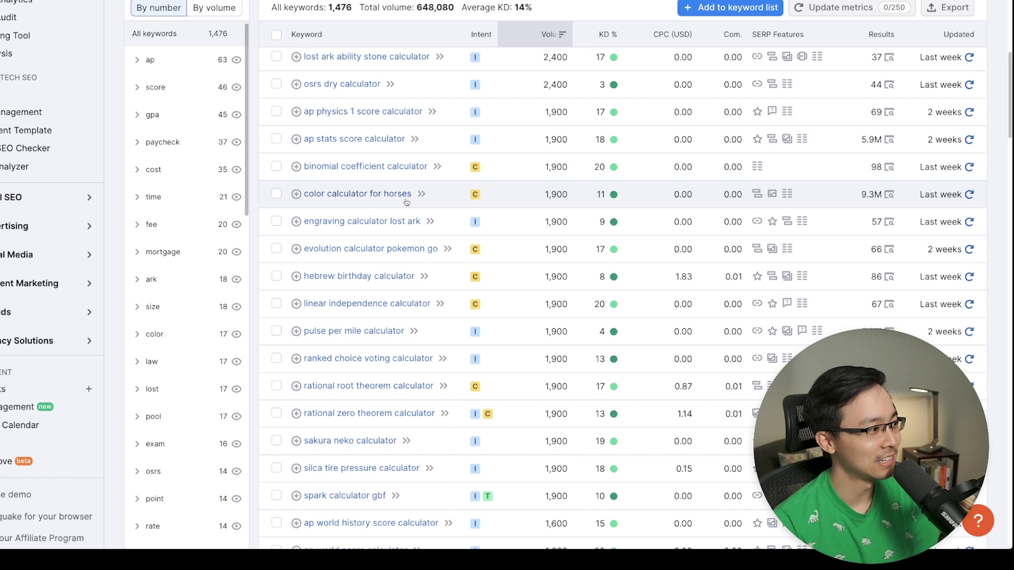
{"action": "right_click", "coordinate": [406, 203]}
Step: Search Google for 'color calculator for horses' and view the Animal Genetics Horse Coat Color Calculator
{"action": "left_click", "coordinate": [448, 274]}
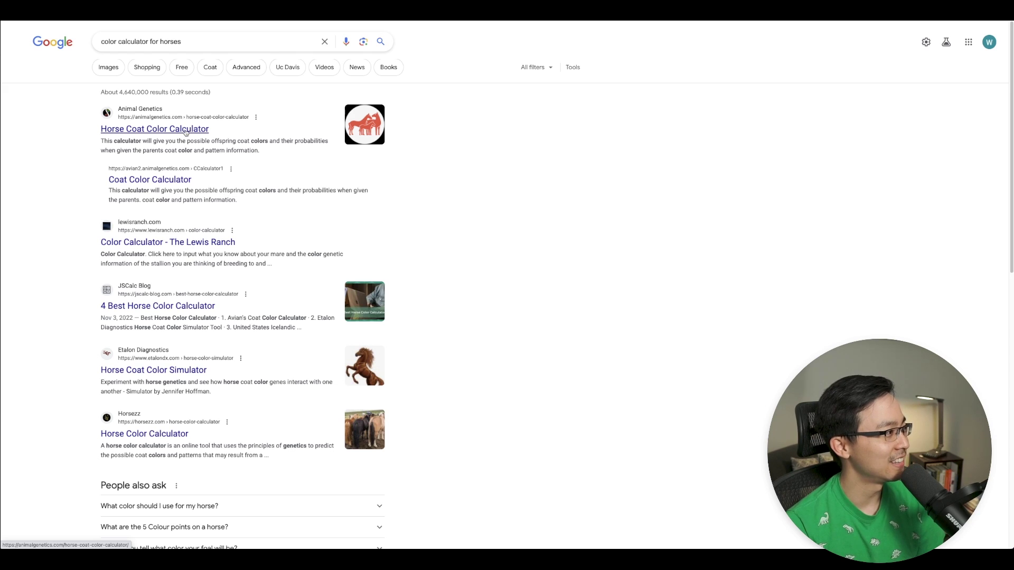
{"action": "left_click", "coordinate": [223, 117]}
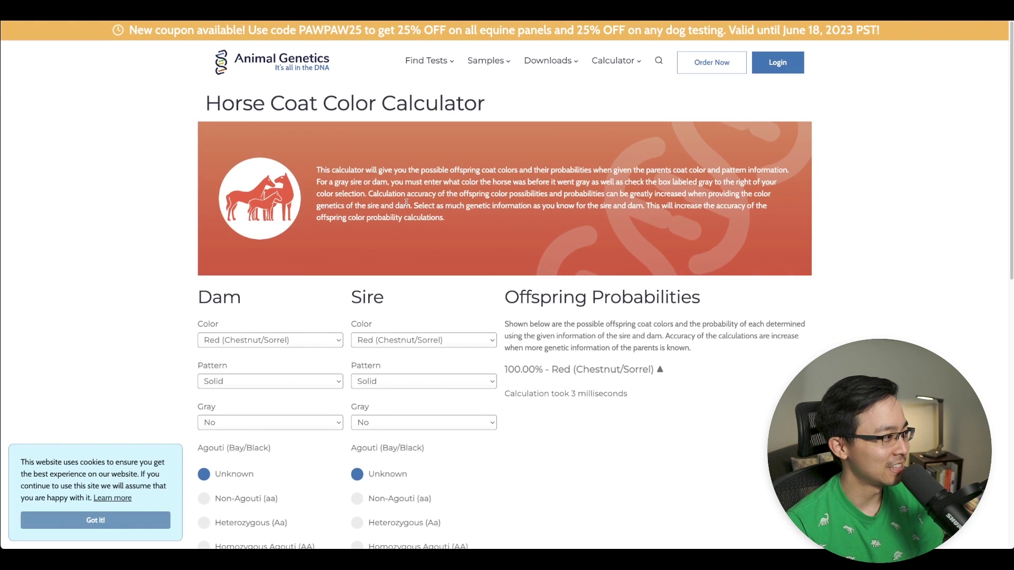
{"action": "scroll", "coordinate": [369, 210], "scroll_direction": "down", "scroll_amount": 6}
{"action": "scroll", "coordinate": [370, 210], "scroll_direction": "up", "scroll_amount": 7}
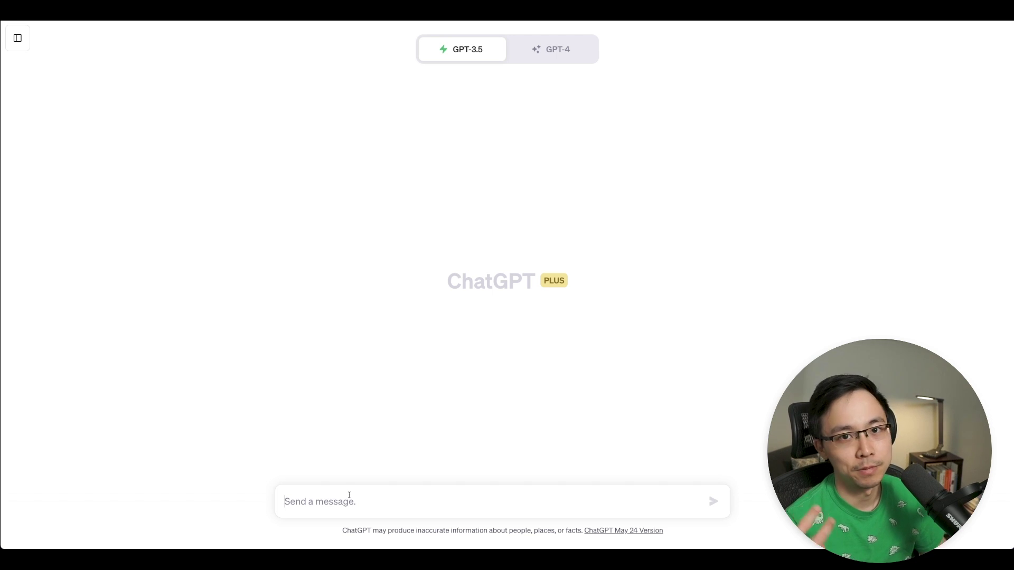
Step: Paste the keyword-data prompt, reword it to request a table of the 10 best calculator keywords, and send
{"action": "key", "text": "ctrl+v"}
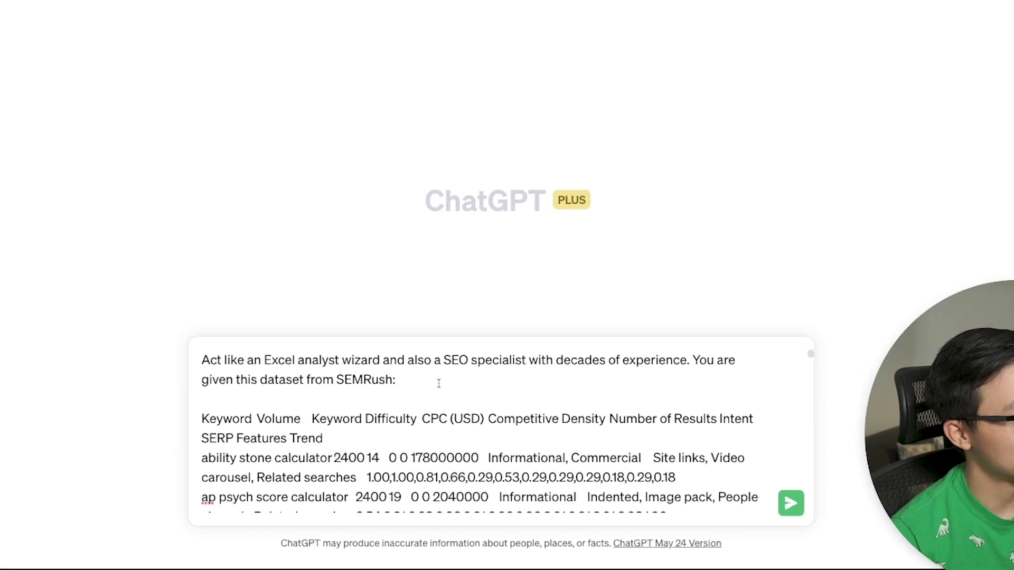
{"action": "double_click", "coordinate": [320, 325]}
{"action": "key", "text": "BackSpace"}
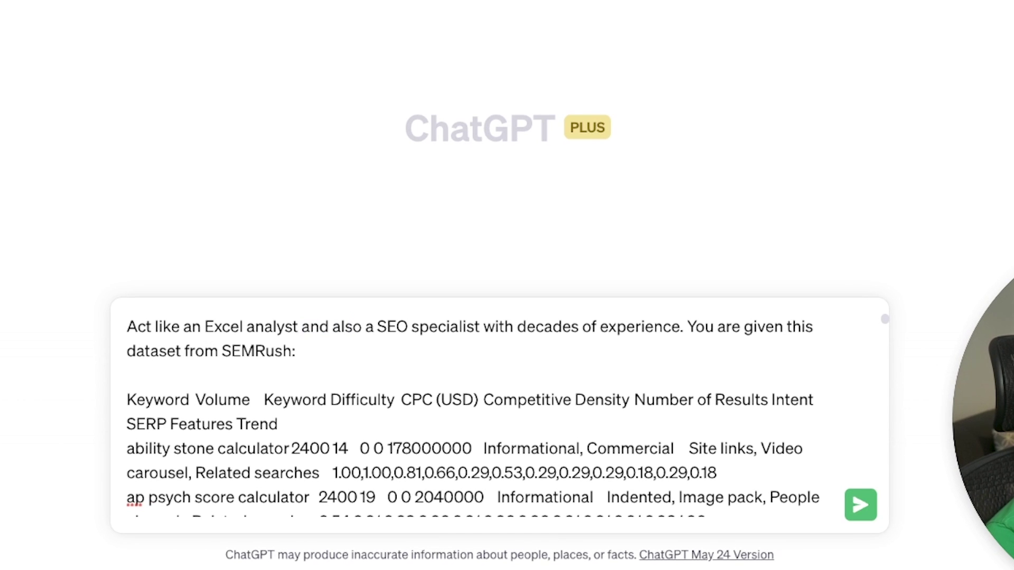
{"action": "key", "text": "ctrl+End"}
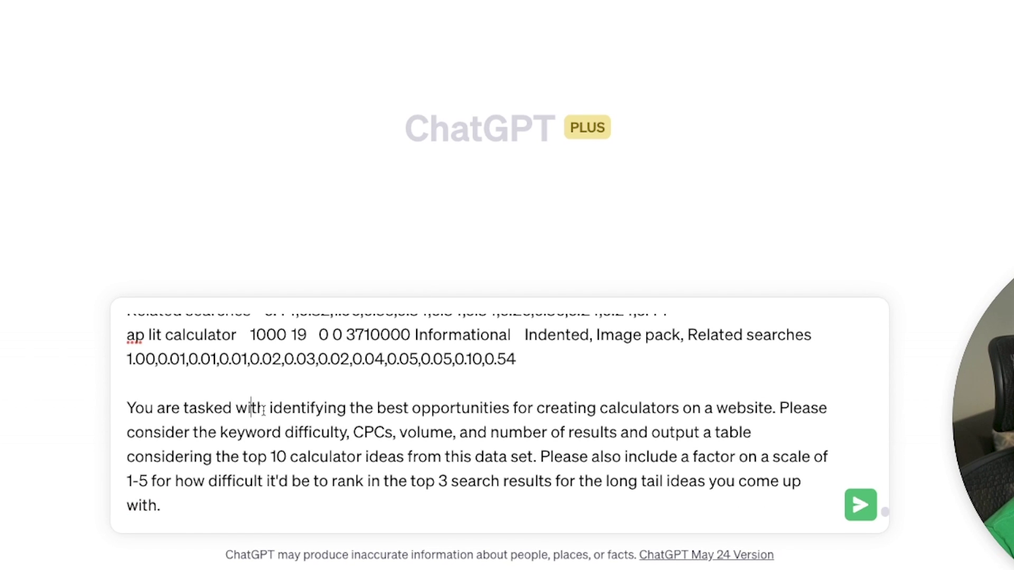
{"action": "left_click_drag", "start_coordinate": [265, 408], "coordinate": [127, 407]}
{"action": "type", "text": "Create a table identifying the "}
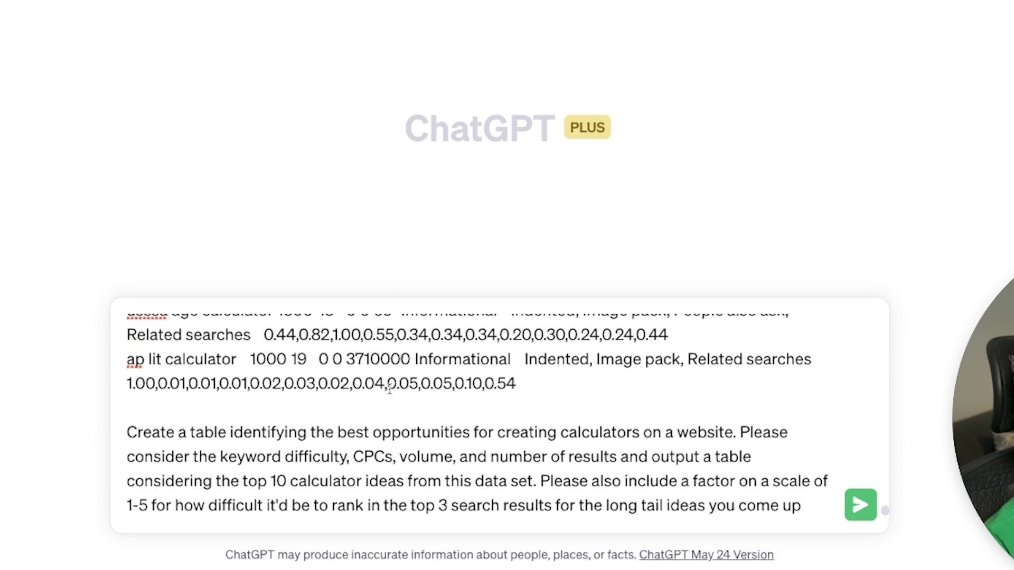
{"action": "type", "text": "10"}
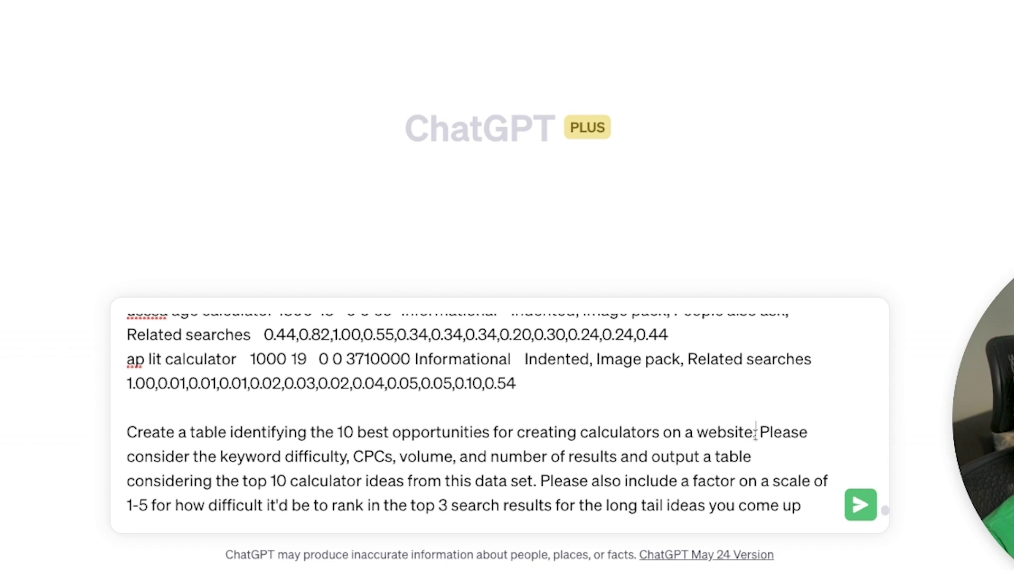
{"action": "left_click", "coordinate": [756, 432]}
{"action": "key", "text": "shift+Return"}
{"action": "key", "text": "shift+Return"}
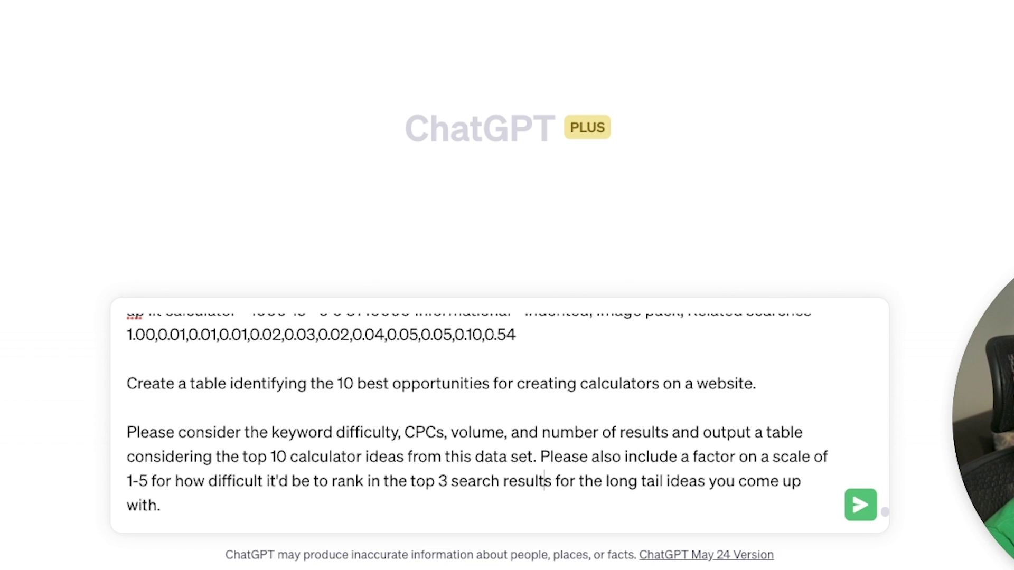
{"action": "key", "text": "shift+Return"}
{"action": "key", "text": "shift+Return"}
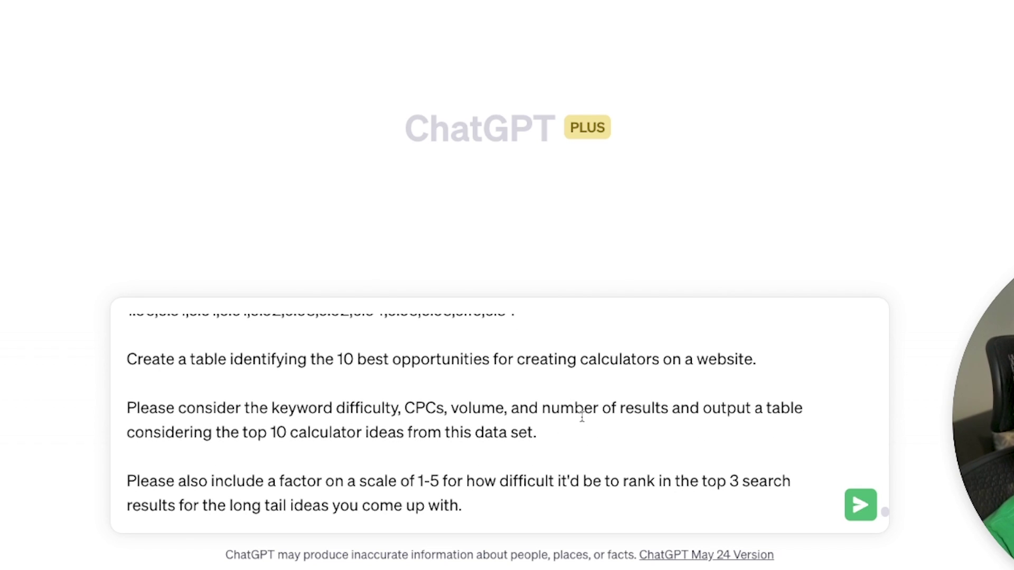
{"action": "type", "text": "Output your "}
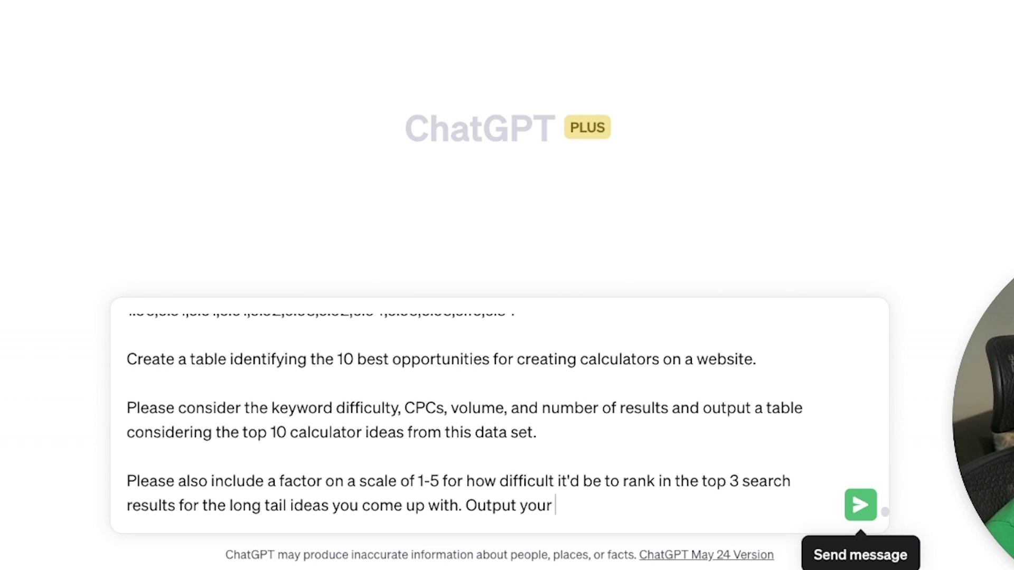
{"action": "type", "text": "results in a table."}
{"action": "left_click", "coordinate": [861, 505]}
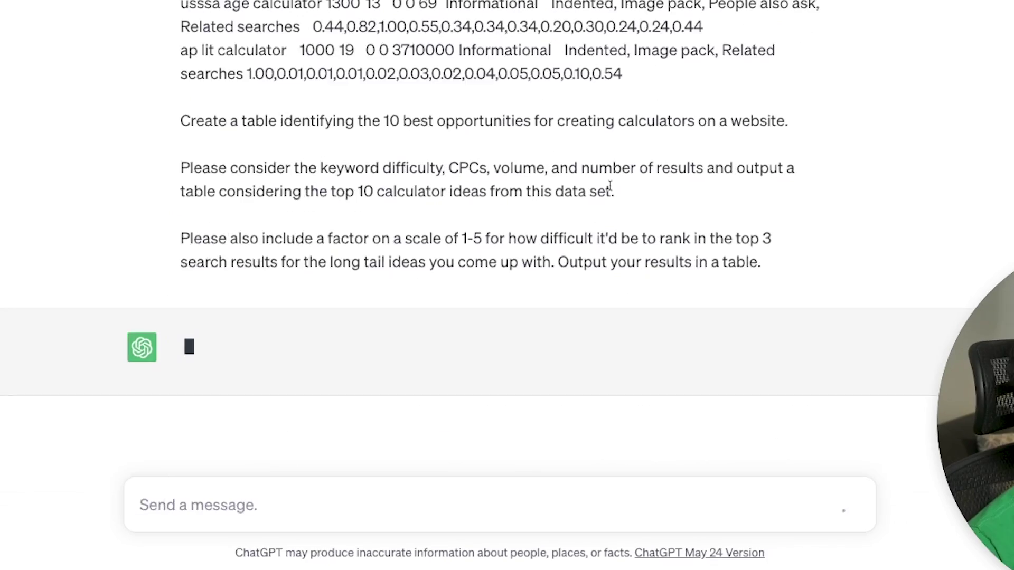
Step: Review ChatGPT's table of 10 calculator keywords ranked by 1–5 difficulty
{"action": "scroll", "coordinate": [507, 264], "scroll_direction": "up", "scroll_amount": 10}
{"action": "scroll", "coordinate": [547, 302], "scroll_direction": "down", "scroll_amount": 5}
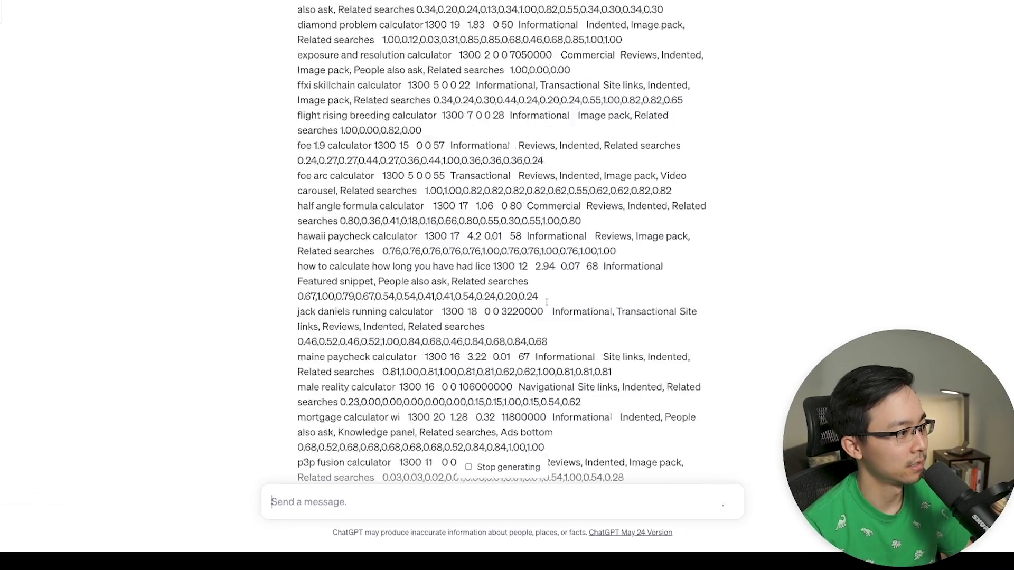
{"action": "scroll", "coordinate": [547, 302], "scroll_direction": "down", "scroll_amount": 10}
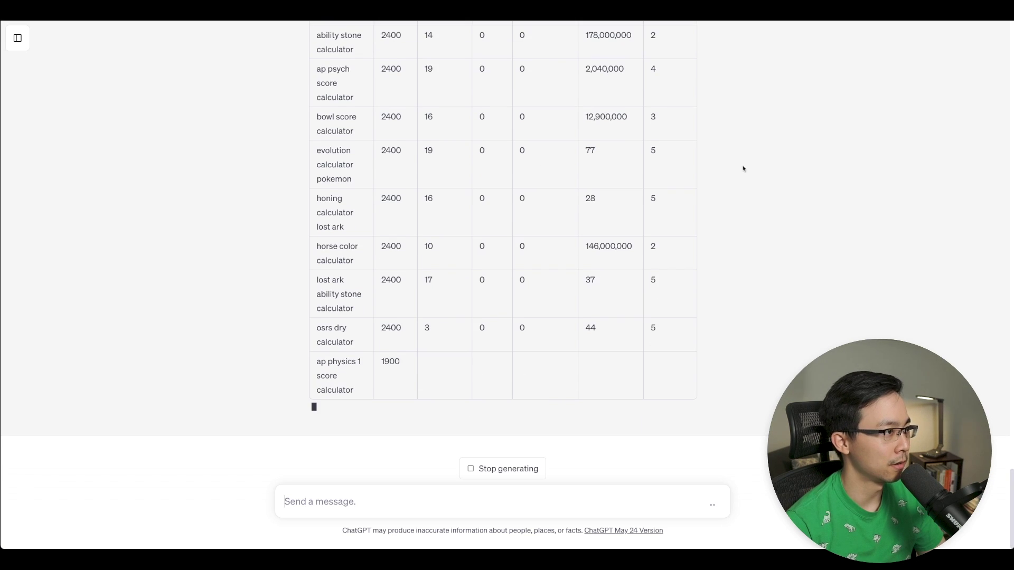
{"action": "scroll", "coordinate": [401, 148], "scroll_direction": "up", "scroll_amount": 5}
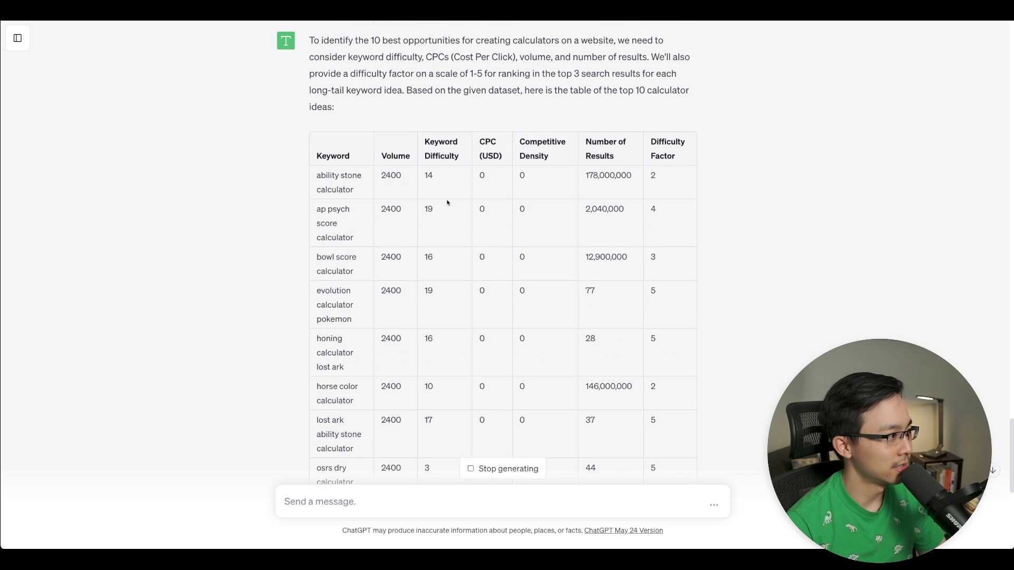
{"action": "scroll", "coordinate": [447, 202], "scroll_direction": "down", "scroll_amount": 2}
{"action": "scroll", "coordinate": [426, 191], "scroll_direction": "down", "scroll_amount": 2}
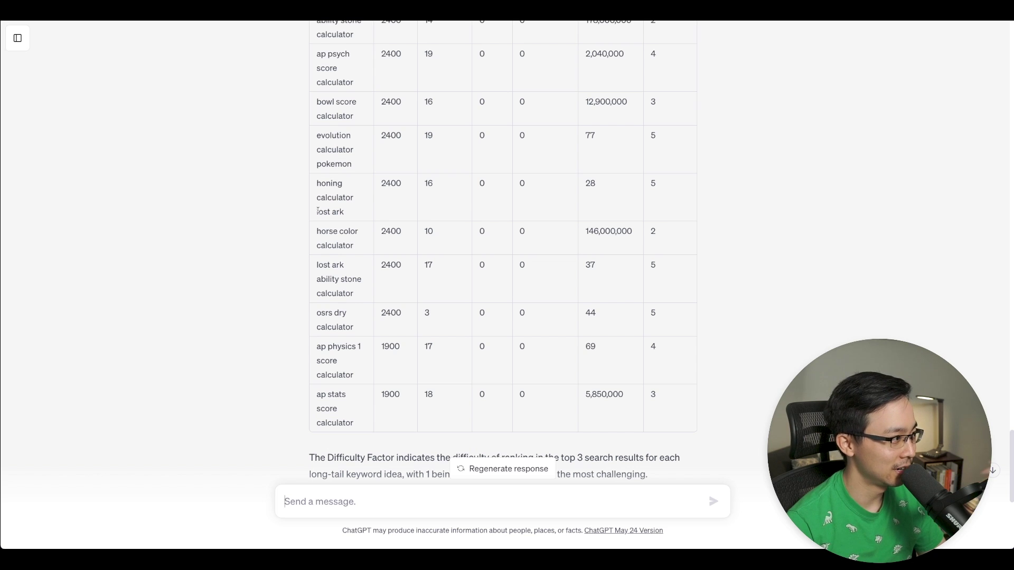
{"action": "triple_click", "coordinate": [362, 287]}
{"action": "left_click", "coordinate": [362, 294]}
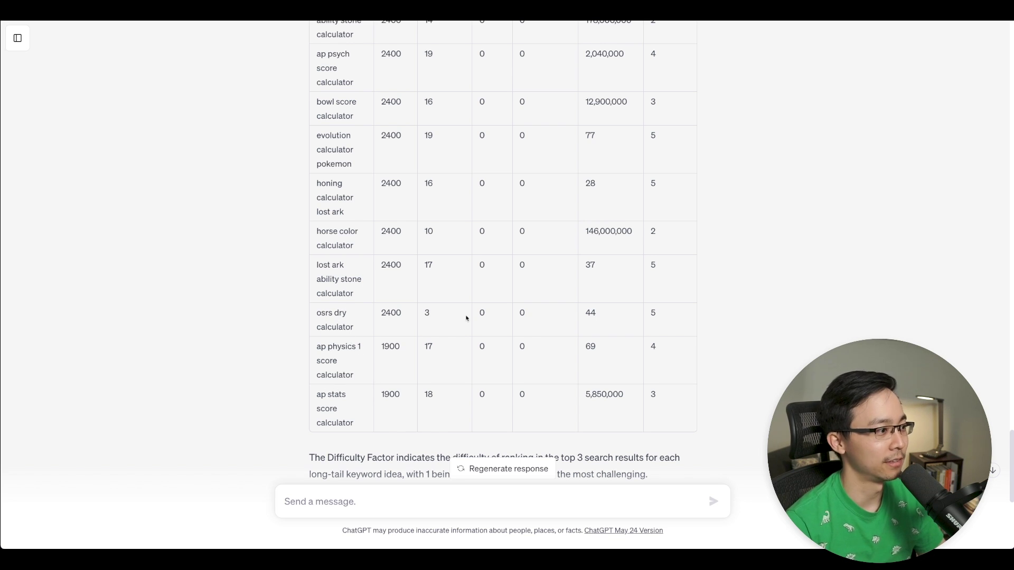
{"action": "scroll", "coordinate": [466, 317], "scroll_direction": "up", "scroll_amount": 2}
{"action": "scroll", "coordinate": [431, 308], "scroll_direction": "down", "scroll_amount": 3}
{"action": "scroll", "coordinate": [422, 264], "scroll_direction": "up", "scroll_amount": 3}
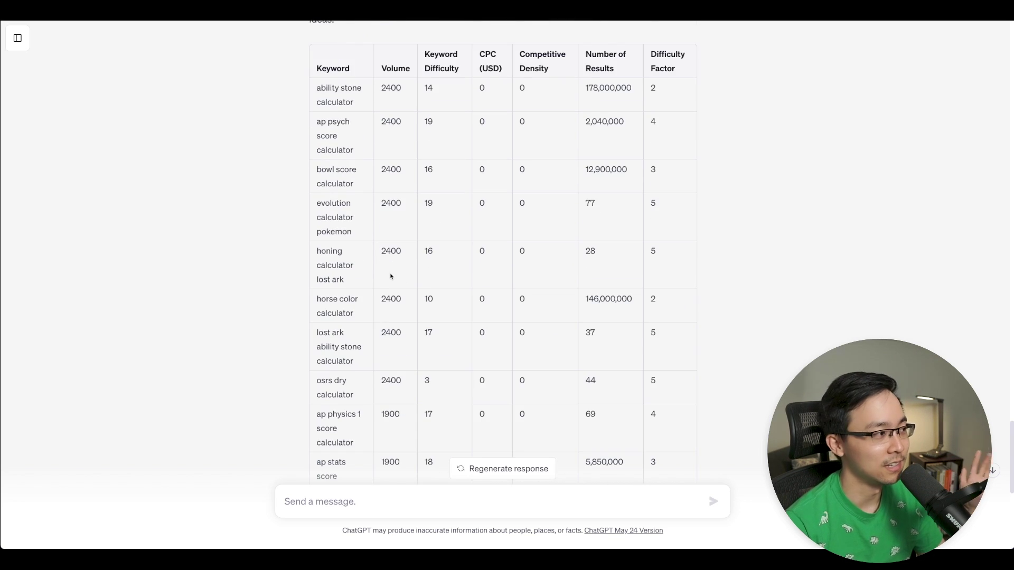
{"action": "scroll", "coordinate": [363, 237], "scroll_direction": "down", "scroll_amount": 7}
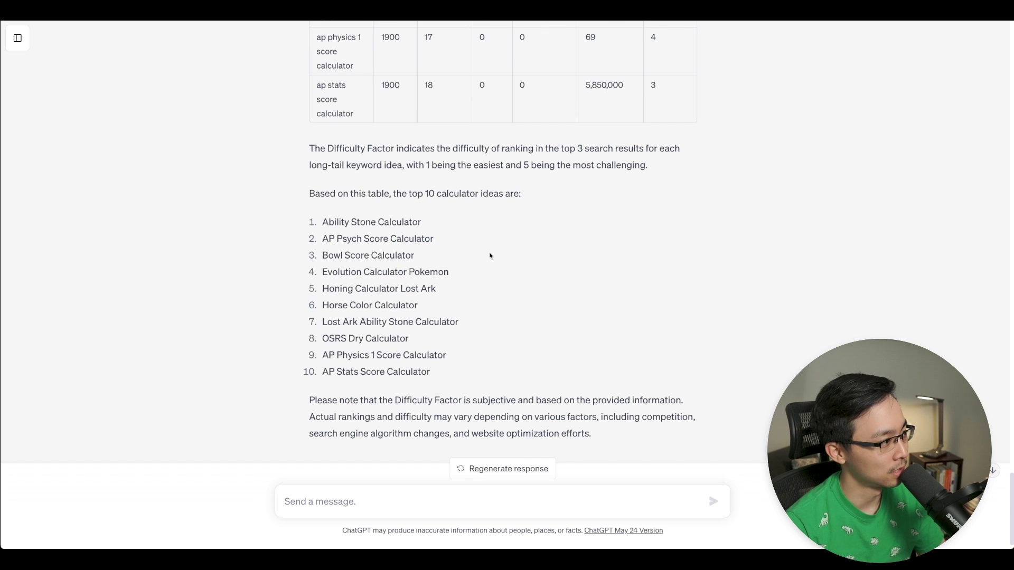
{"action": "left_click_drag", "start_coordinate": [534, 400], "coordinate": [324, 338]}
{"action": "left_click", "coordinate": [460, 337]}
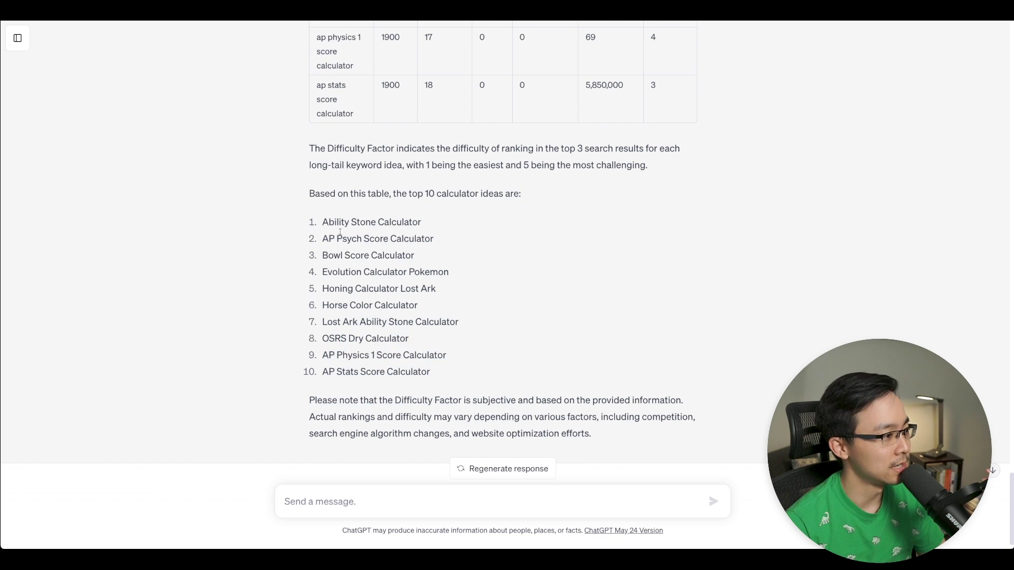
Step: Search Google for 'bowl score calculator' selected from the table
{"action": "scroll", "coordinate": [441, 323], "scroll_direction": "up", "scroll_amount": 1}
{"action": "scroll", "coordinate": [441, 324], "scroll_direction": "up", "scroll_amount": 8}
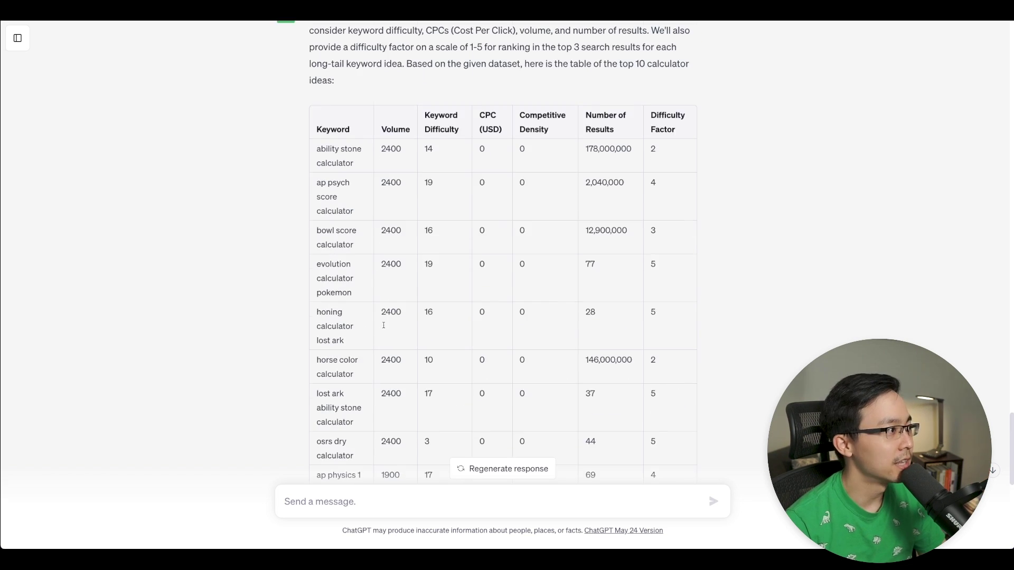
{"action": "left_click_drag", "start_coordinate": [354, 246], "coordinate": [319, 233]}
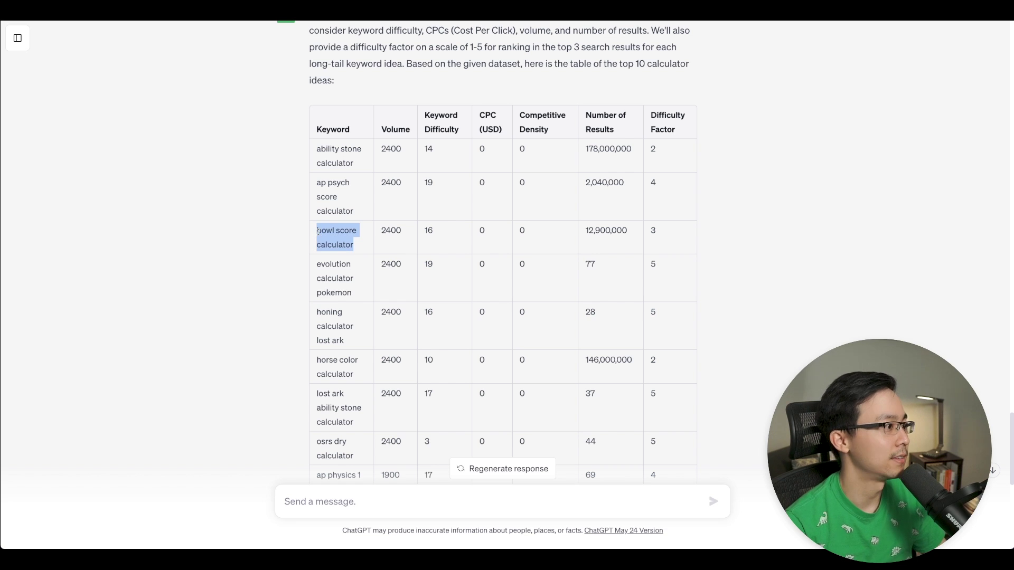
{"action": "right_click", "coordinate": [319, 231]}
{"action": "left_click", "coordinate": [370, 269]}
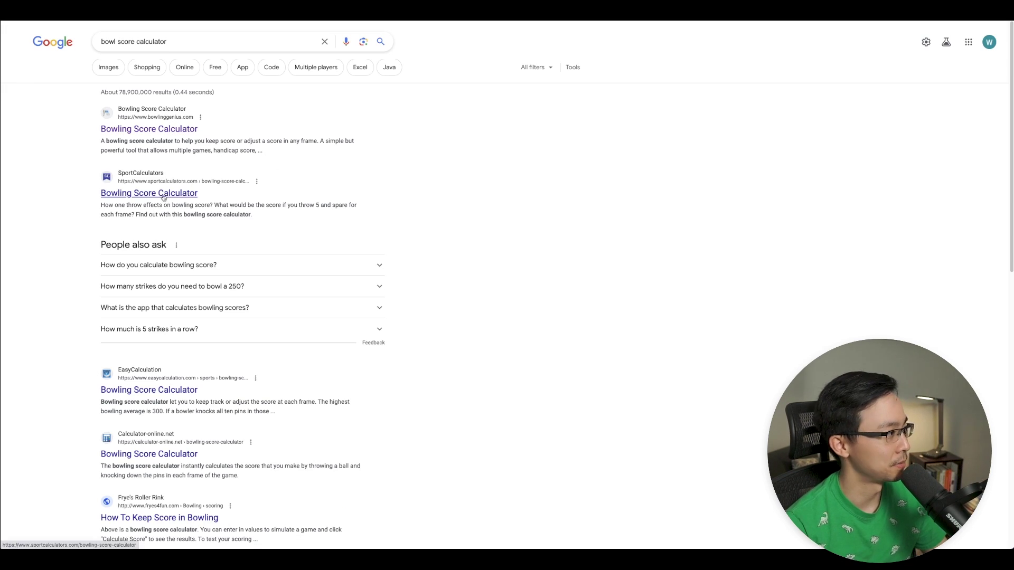
Step: Scroll through the Google results for 'bowl score calculator' to find competitor tools
{"action": "scroll", "coordinate": [254, 219], "scroll_direction": "down", "scroll_amount": 2}
{"action": "scroll", "coordinate": [232, 198], "scroll_direction": "up", "scroll_amount": 2}
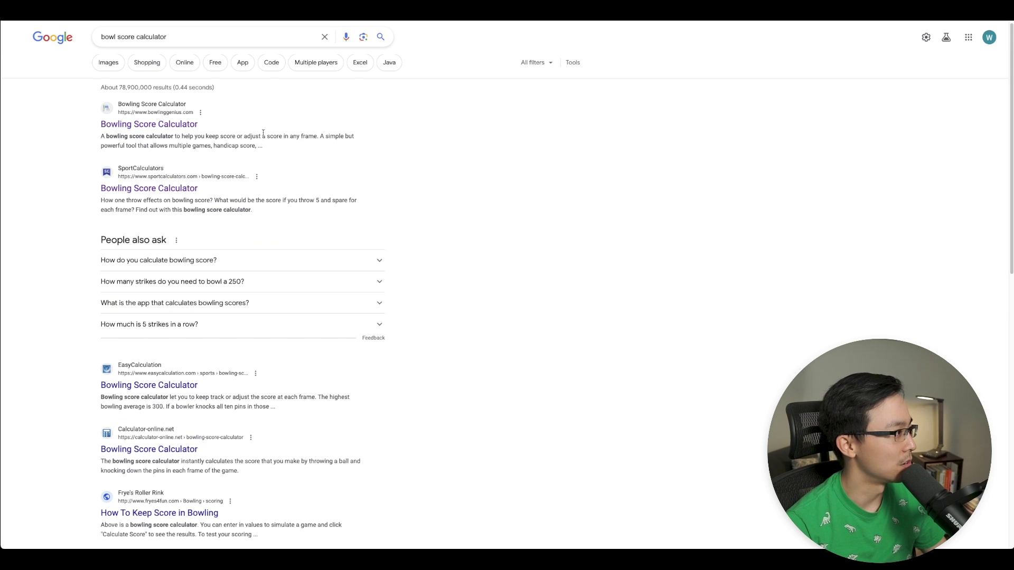
{"action": "scroll", "coordinate": [246, 156], "scroll_direction": "down", "scroll_amount": 3}
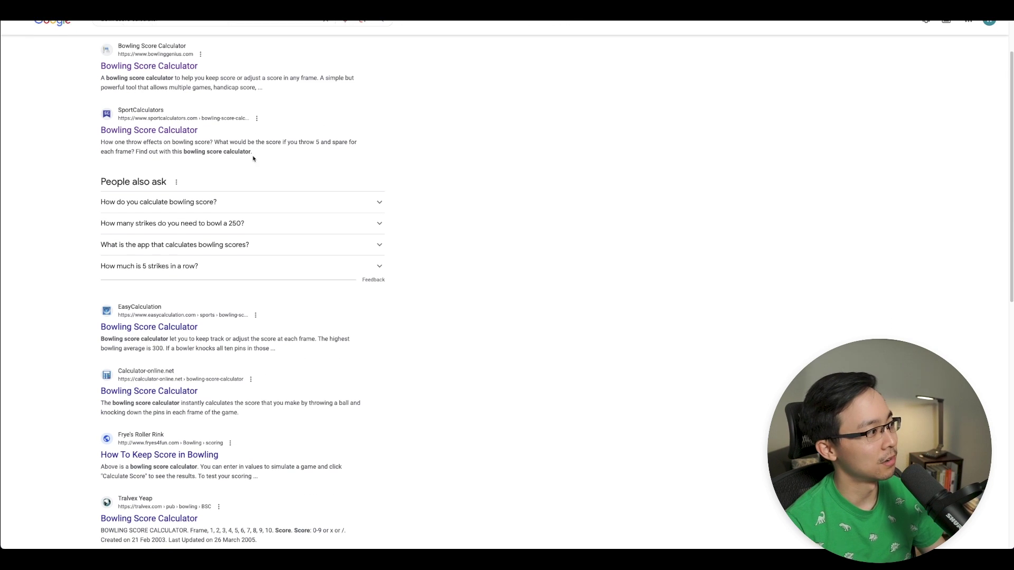
{"action": "scroll", "coordinate": [157, 320], "scroll_direction": "down", "scroll_amount": 2}
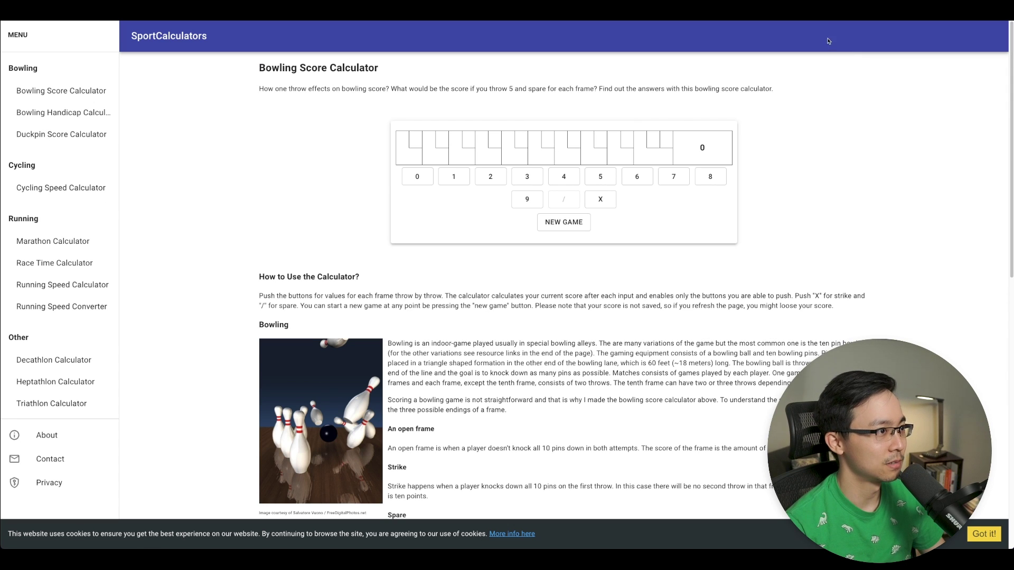
Step: Turn off the ad blocker on the SportCalculators page, then go back to the search results
{"action": "left_click", "coordinate": [760, 13]}
{"action": "left_click", "coordinate": [761, 42]}
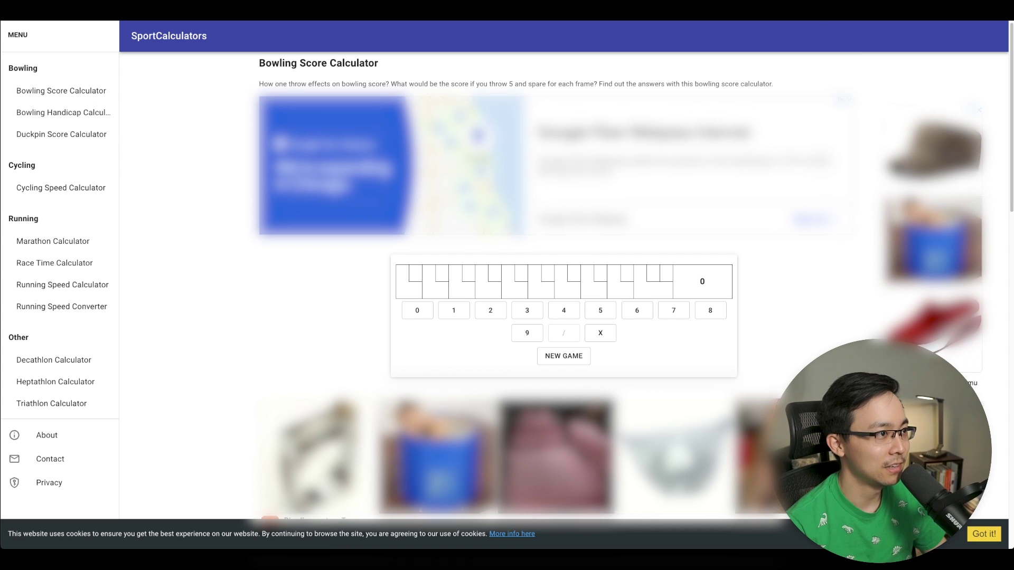
{"action": "left_click", "coordinate": [761, 13]}
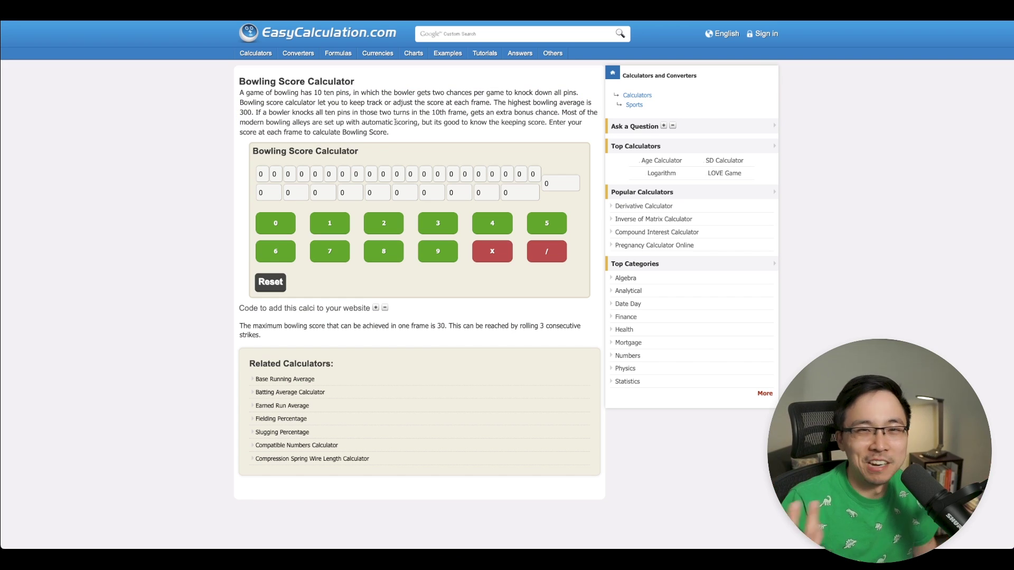
{"action": "key", "text": "alt+Left"}
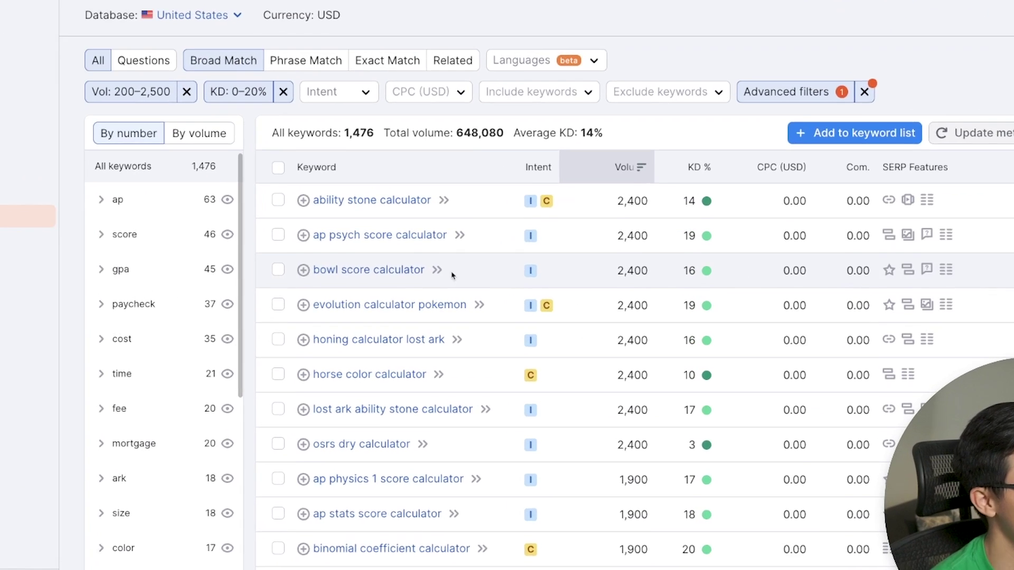
Step: Check 'bowl score calculator' in Semrush, highlighting its 2,400 search volume, then switch tabs back
{"action": "triple_click", "coordinate": [464, 284]}
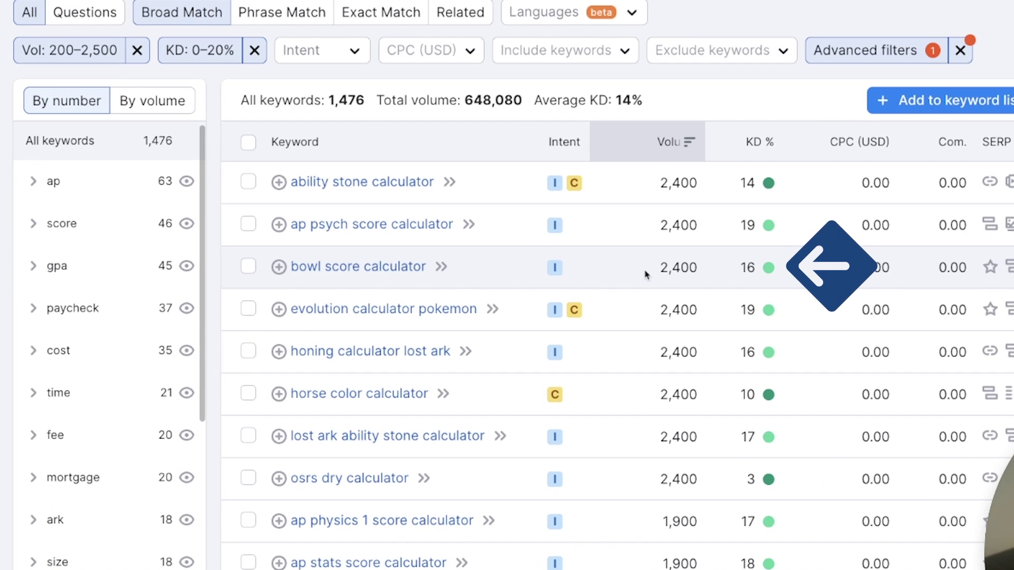
{"action": "left_click_drag", "start_coordinate": [647, 274], "coordinate": [688, 266]}
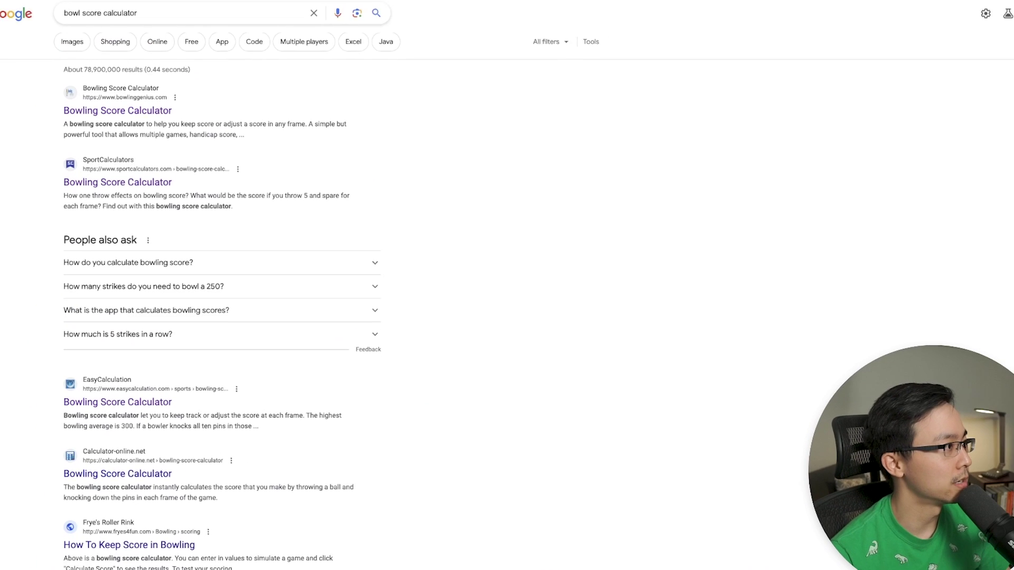
{"action": "left_click", "coordinate": [258, 13]}
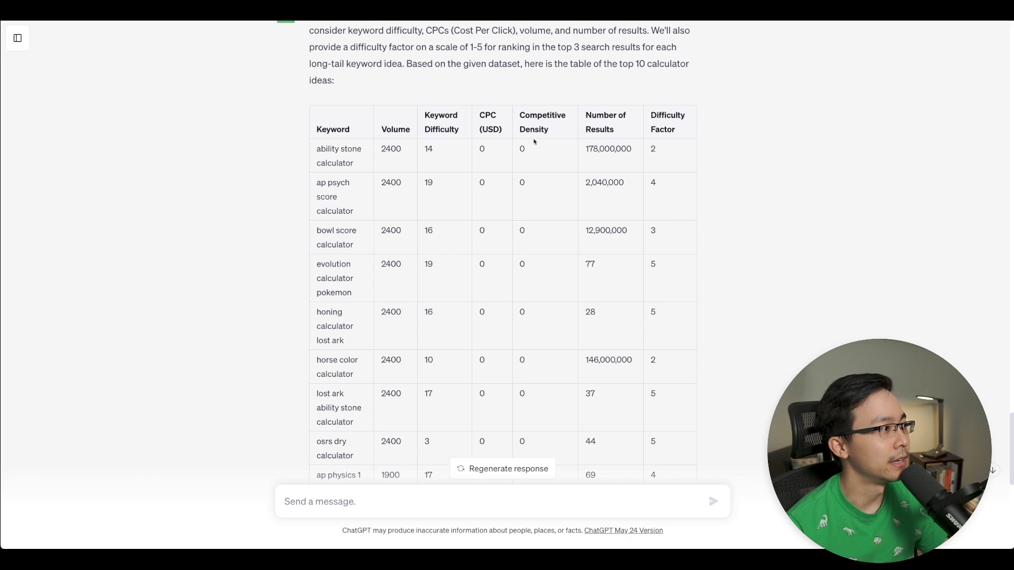
Step: Ask ChatGPT, as an experienced web developer, how to build a bowl score calculator as simply as possible
{"action": "scroll", "coordinate": [534, 142], "scroll_direction": "down", "scroll_amount": 9}
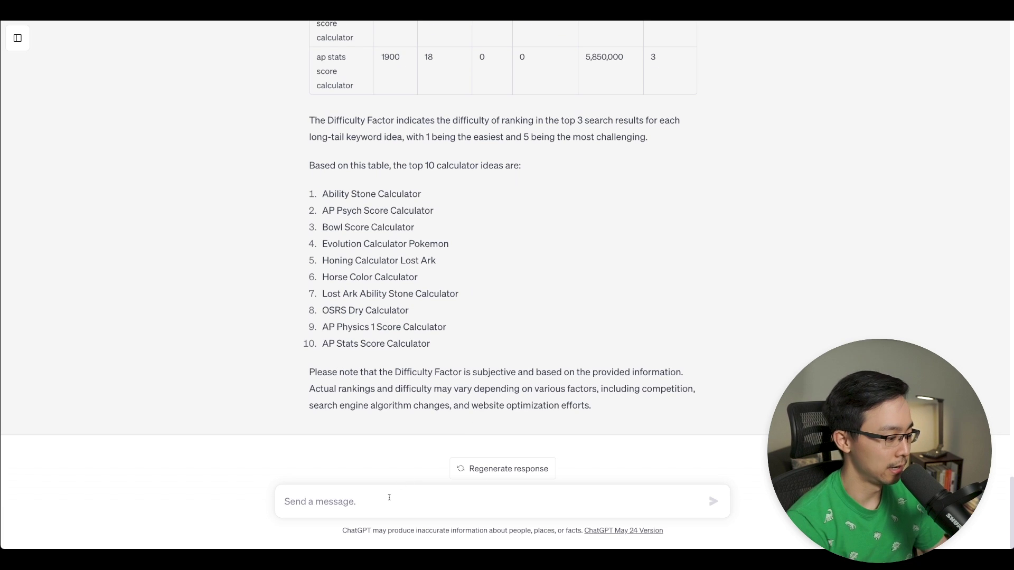
{"action": "left_click", "coordinate": [389, 497]}
{"action": "type", "text": "Now act like an experi"}
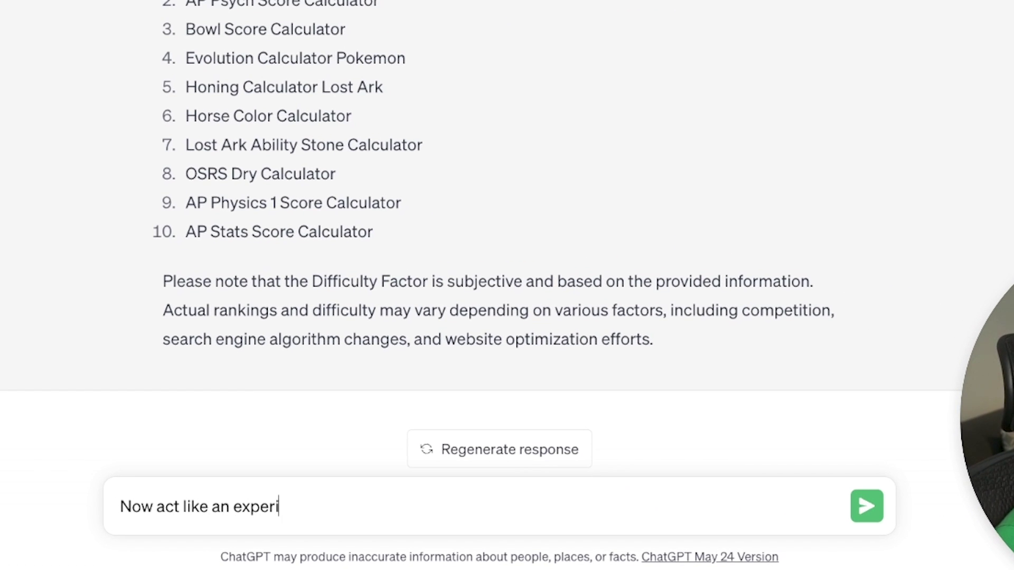
{"action": "type", "text": "enced web developer. You need"}
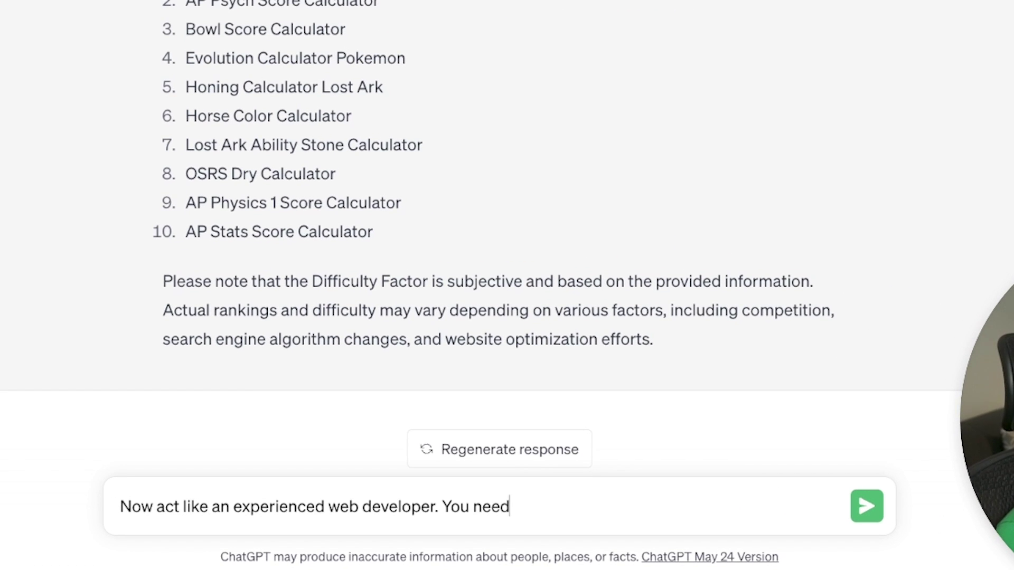
{"action": "type", "text": " to create a bow"}
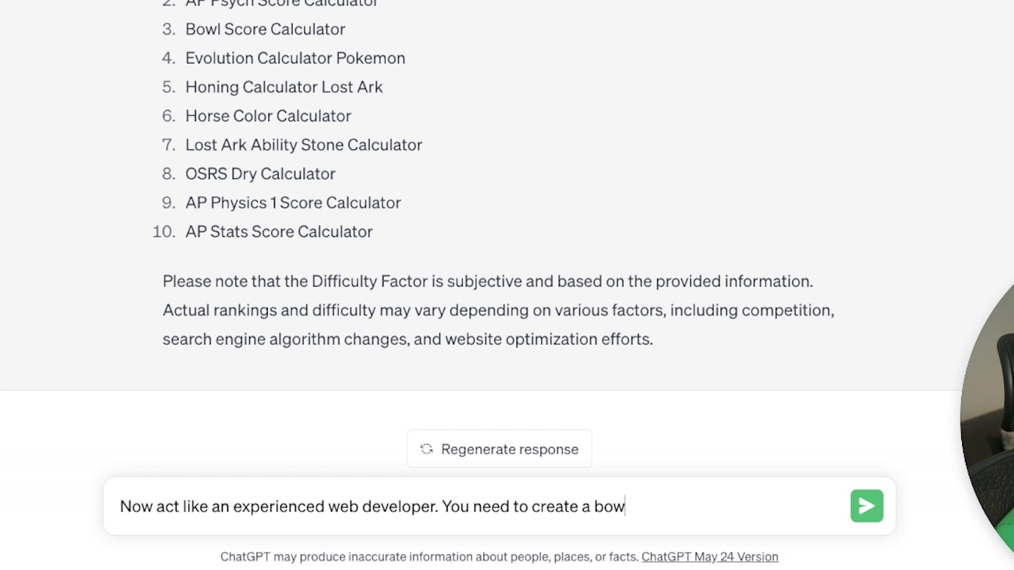
{"action": "type", "text": "l score calculator. How would"}
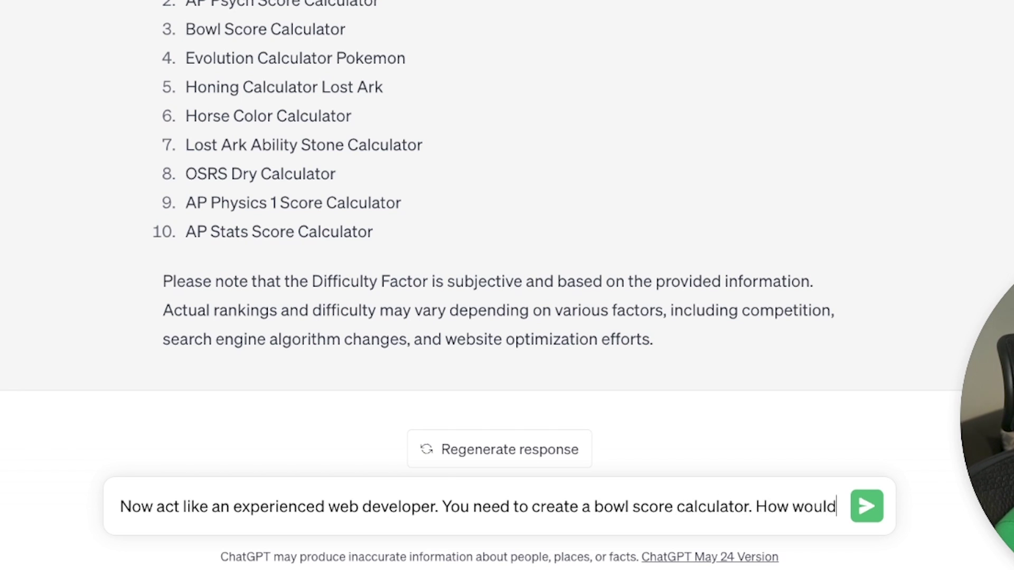
{"action": "type", "text": " you consider doing so "}
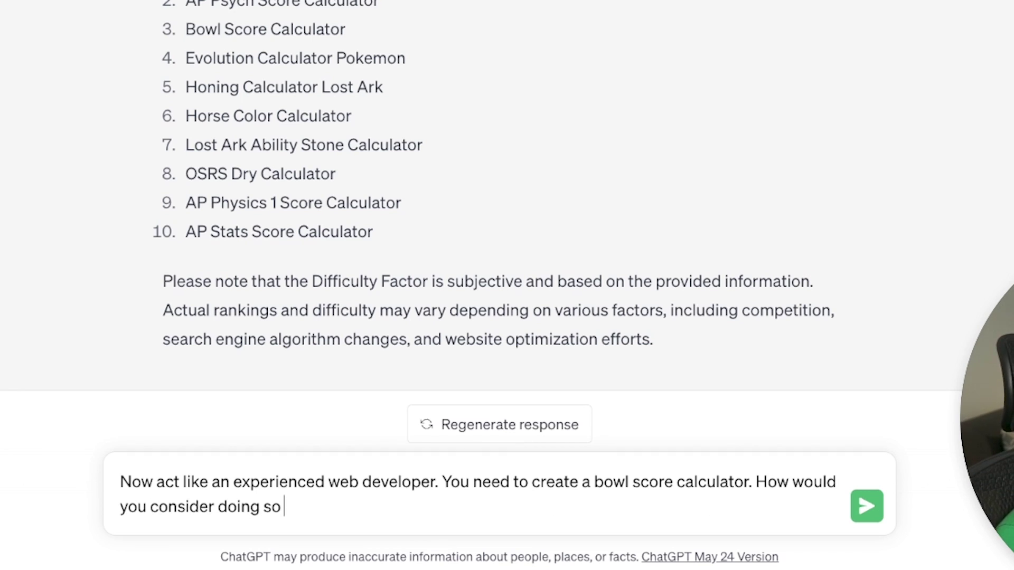
{"action": "type", "text": "as simply as possible?"}
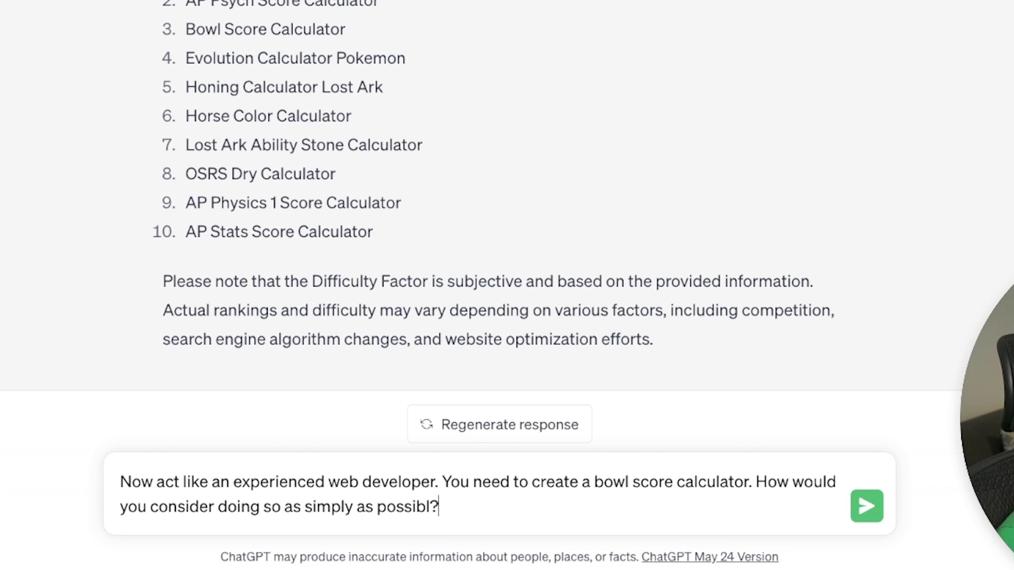
{"action": "key", "text": "Left"}
{"action": "type", "text": "e"}
{"action": "key", "text": "Return"}
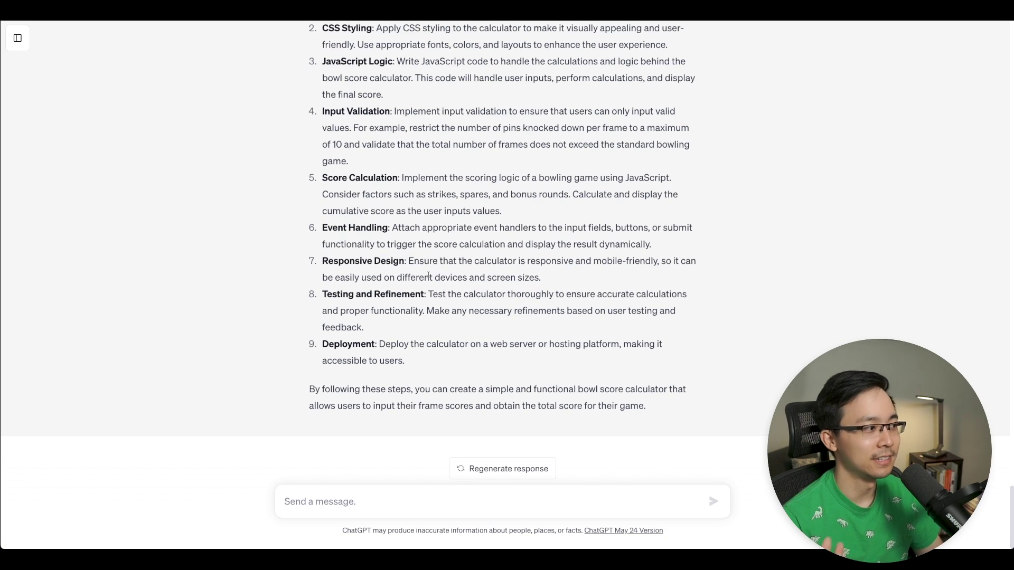
Step: Ask ChatGPT for a first-draft HTML structure, then for JavaScript logic to calculate a bowling score
{"action": "type", "text": "Can you "}
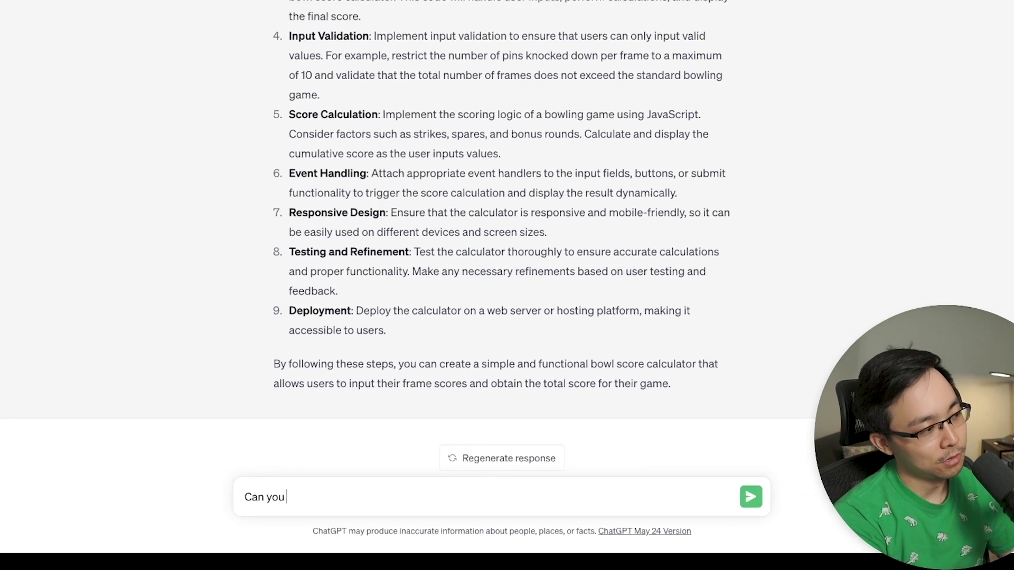
{"action": "type", "text": "take a first stab at "}
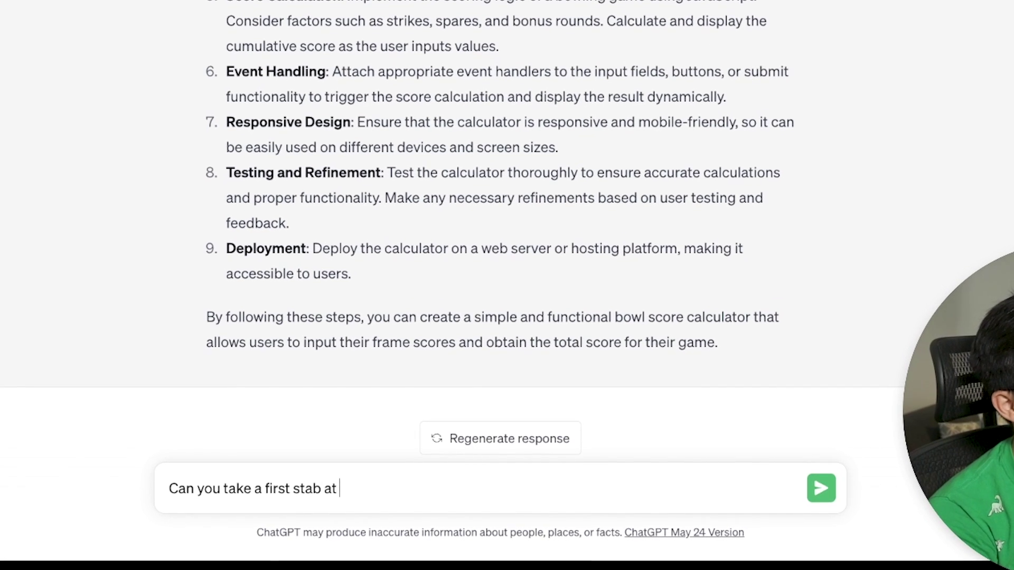
{"action": "type", "text": "writing the HTML st"}
{"action": "scroll", "coordinate": [507, 238], "scroll_direction": "up", "scroll_amount": 4}
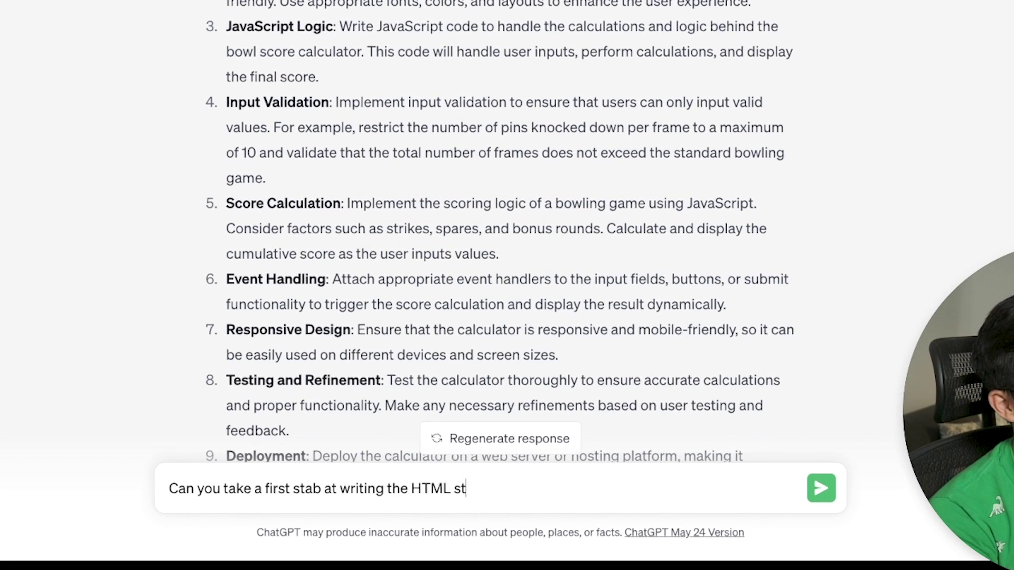
{"action": "type", "text": "ructur"}
{"action": "scroll", "coordinate": [507, 211], "scroll_direction": "down", "scroll_amount": 4}
{"action": "key", "text": "BackSpace"}
{"action": "key", "text": "BackSpace"}
{"action": "key", "text": "BackSpace"}
{"action": "type", "text": "for calculating a bo"}
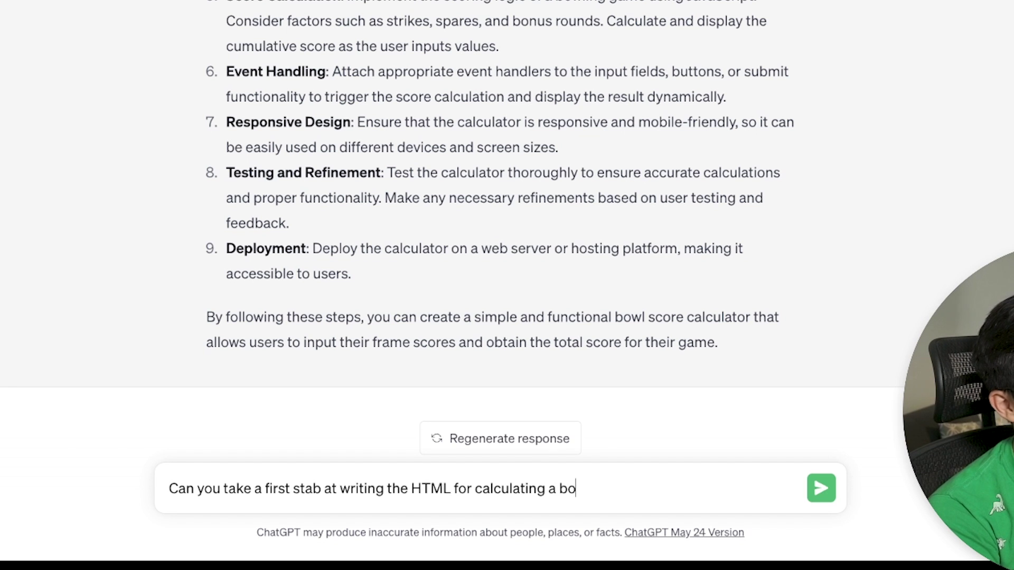
{"action": "type", "text": "wl score? I think you my"}
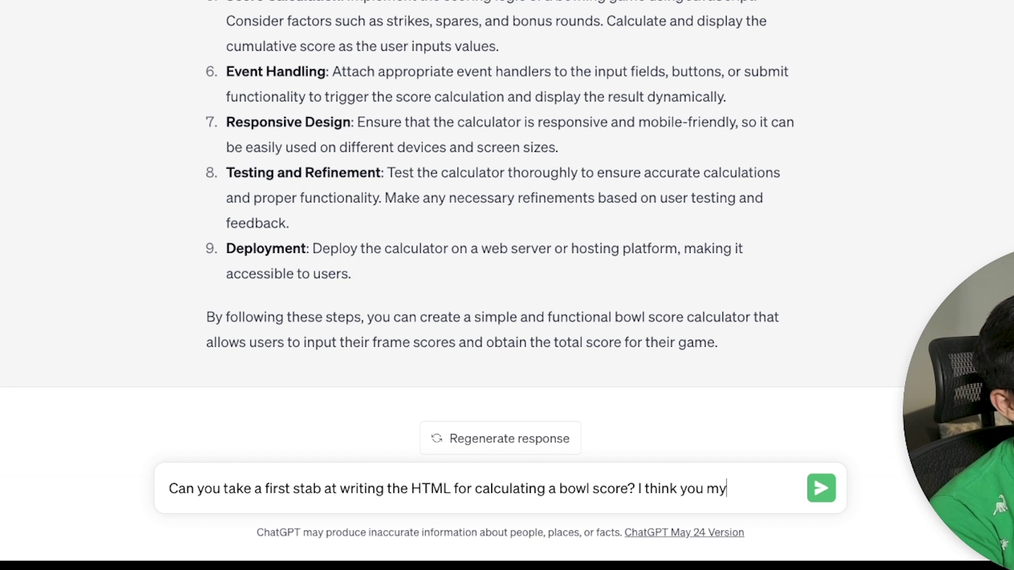
{"action": "key", "text": "BackSpace"}
{"action": "key", "text": "BackSpace"}
{"action": "key", "text": "BackSpace"}
{"action": "key", "text": "BackSpace"}
{"action": "key", "text": "BackSpace"}
{"action": "key", "text": "BackSpace"}
{"action": "key", "text": "BackSpace"}
{"action": "key", "text": "BackSpace"}
{"action": "key", "text": "BackSpace"}
{"action": "key", "text": "BackSpace"}
{"action": "key", "text": "BackSpace"}
{"action": "key", "text": "BackSpace"}
{"action": "key", "text": "BackSpace"}
{"action": "key", "text": "BackSpace"}
{"action": "key", "text": "BackSpace"}
{"action": "key", "text": "Return"}
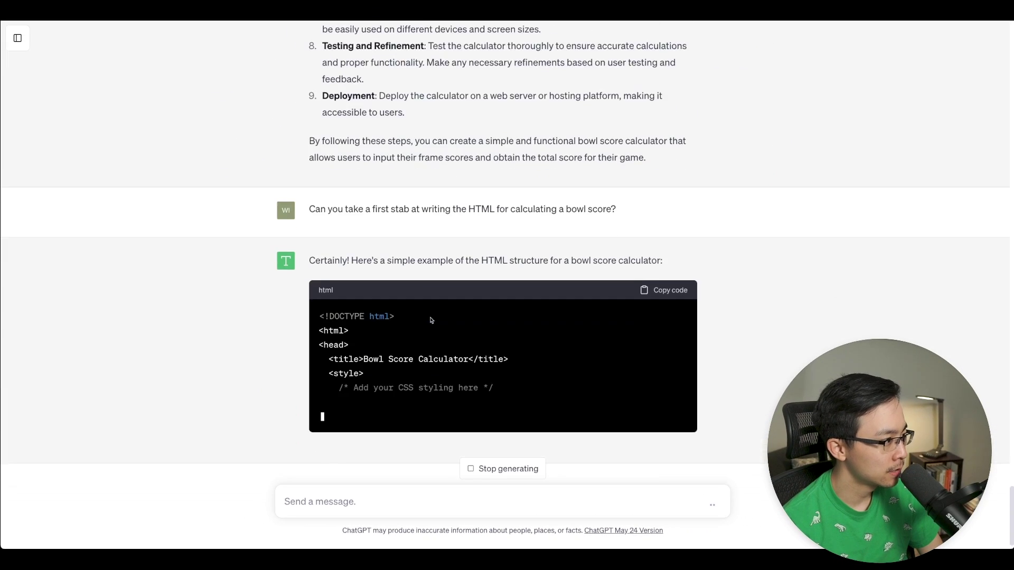
{"action": "type", "text": "Great, it loo"}
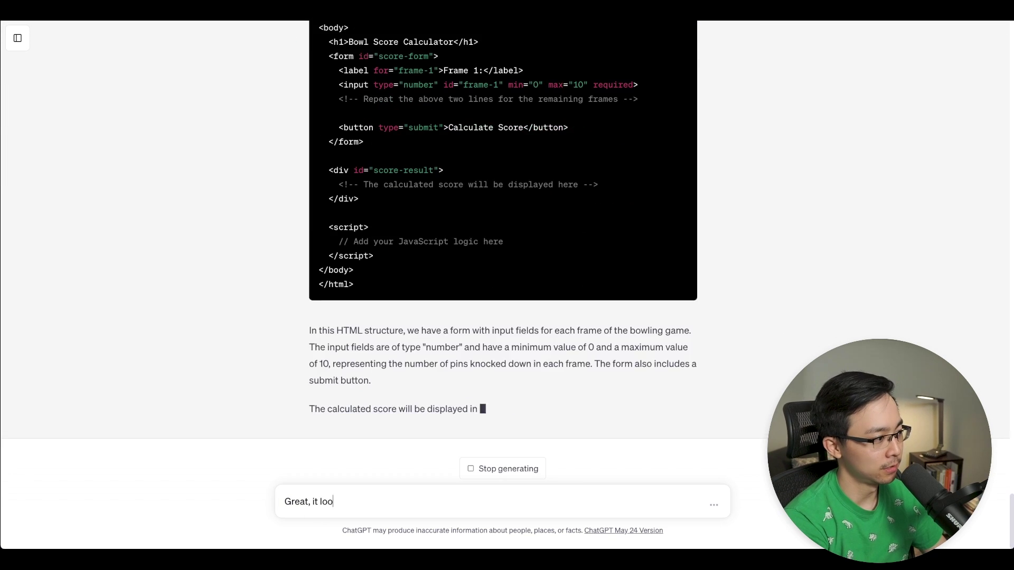
{"action": "type", "text": "ks like I need some java"}
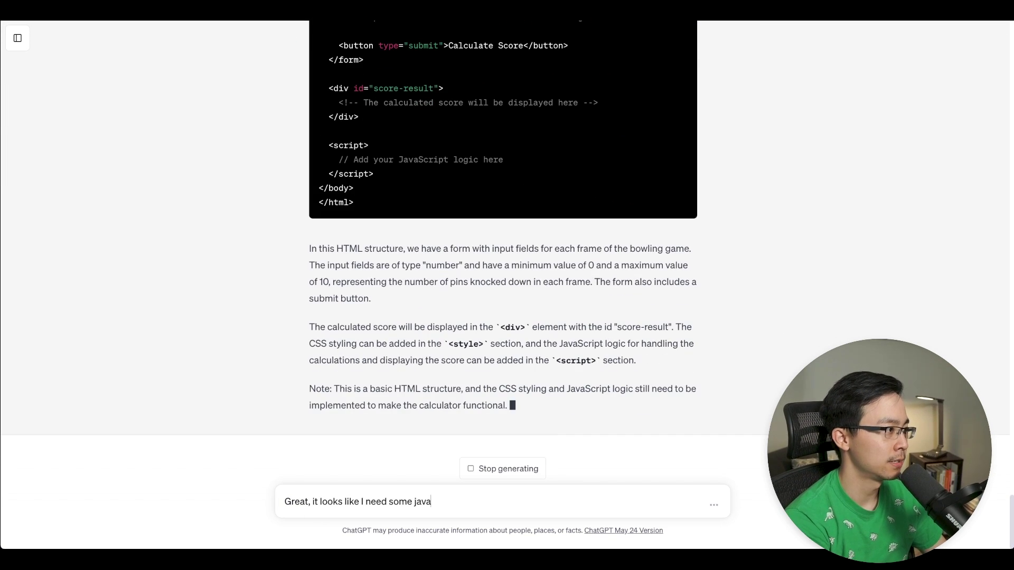
{"action": "type", "text": "script. What log"}
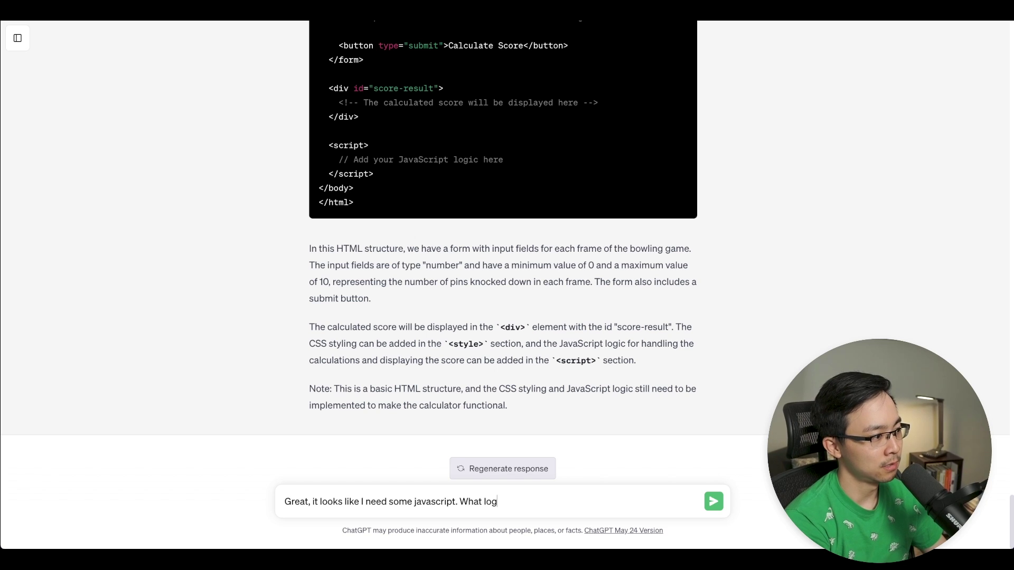
{"action": "type", "text": "ic would you propose for"}
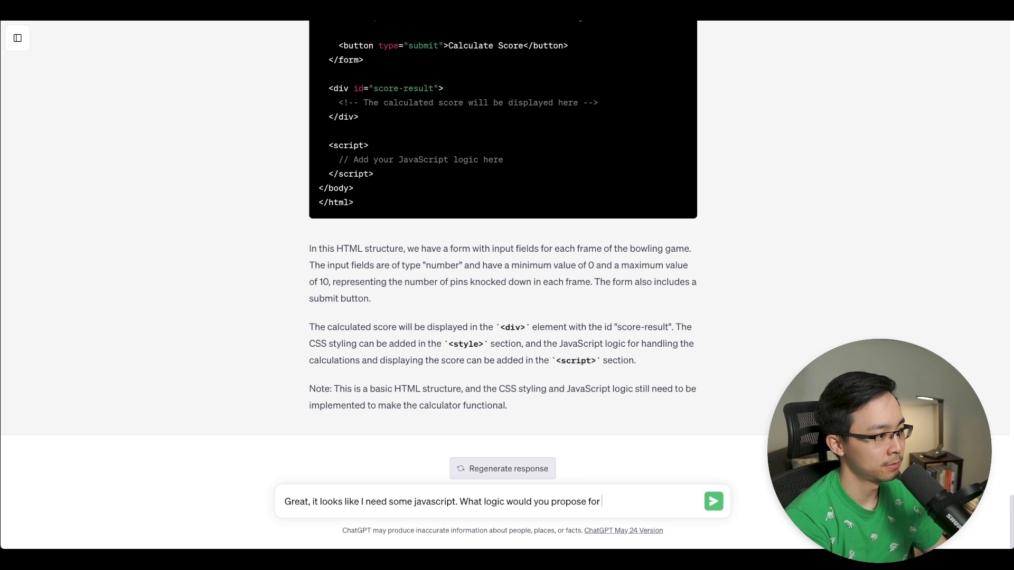
{"action": "type", "text": " calculating a bo"}
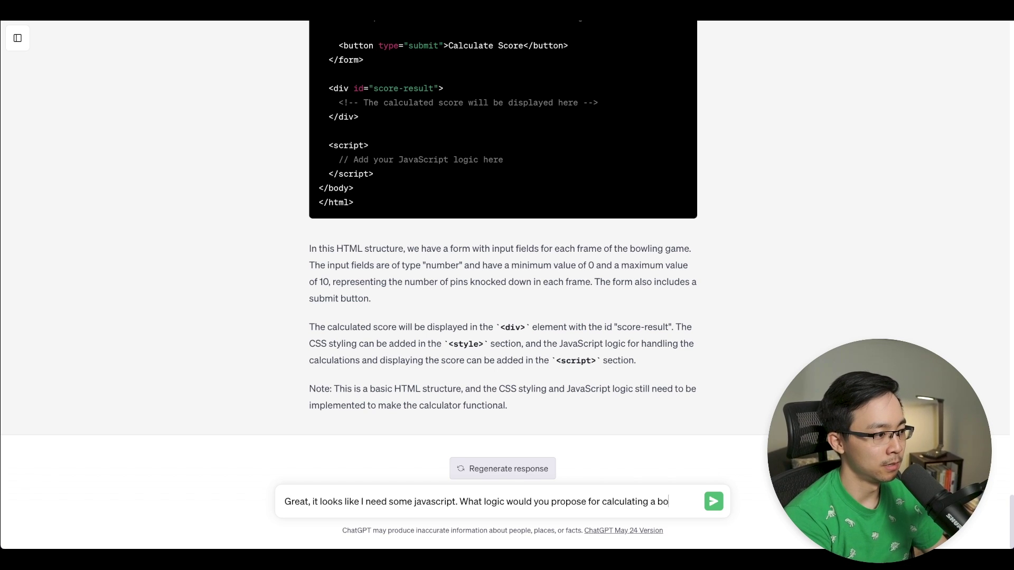
{"action": "type", "text": "wling score?"}
{"action": "key", "text": "Return"}
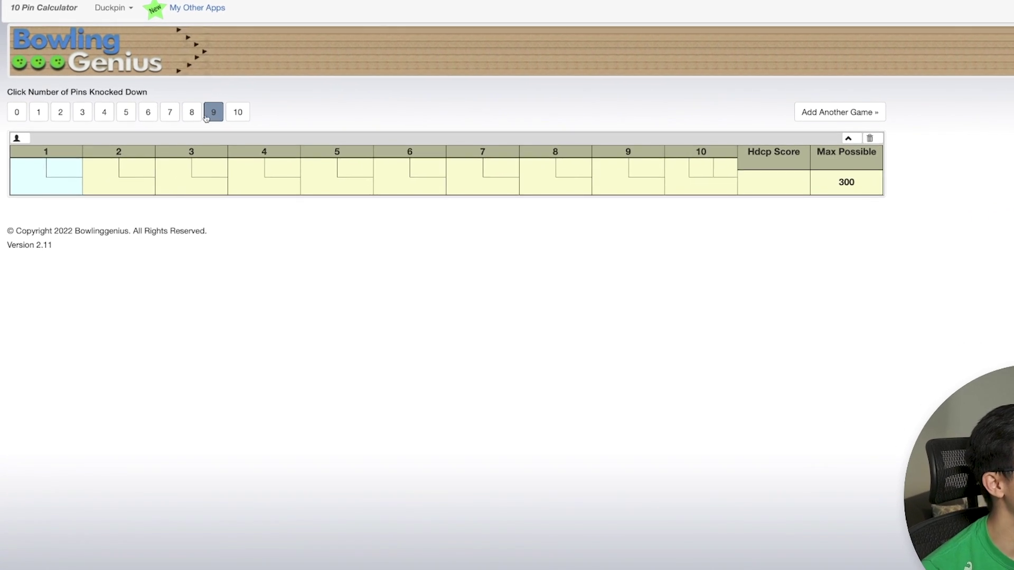
Step: Enter frames of 9-spare, 3-6 and 8-spare in Bowling Genius, giving a total of 22
{"action": "left_click", "coordinate": [206, 117]}
{"action": "left_click", "coordinate": [39, 112]}
{"action": "left_click", "coordinate": [82, 112]}
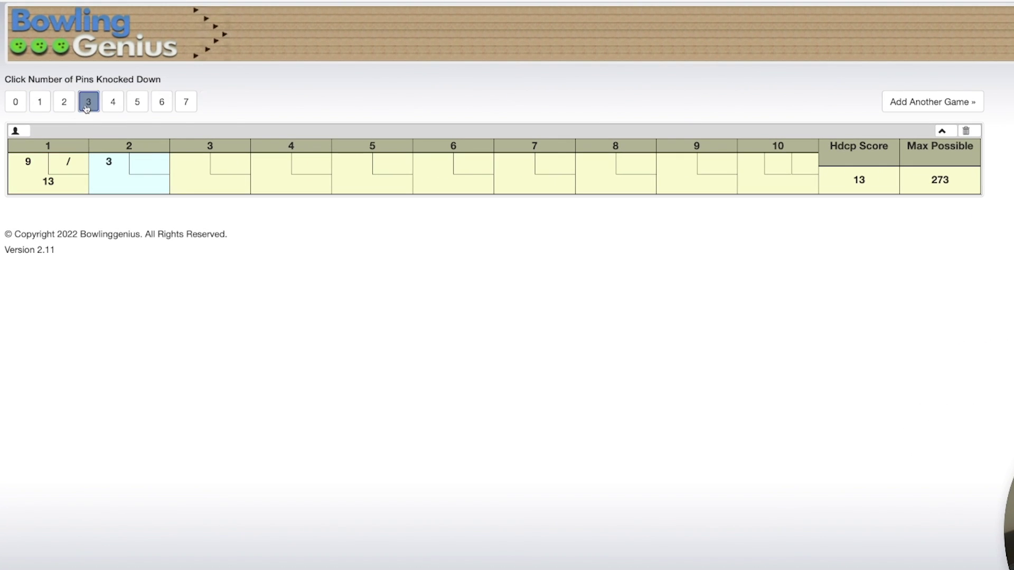
{"action": "left_click", "coordinate": [162, 103]}
{"action": "left_click", "coordinate": [210, 103]}
{"action": "left_click", "coordinate": [63, 101]}
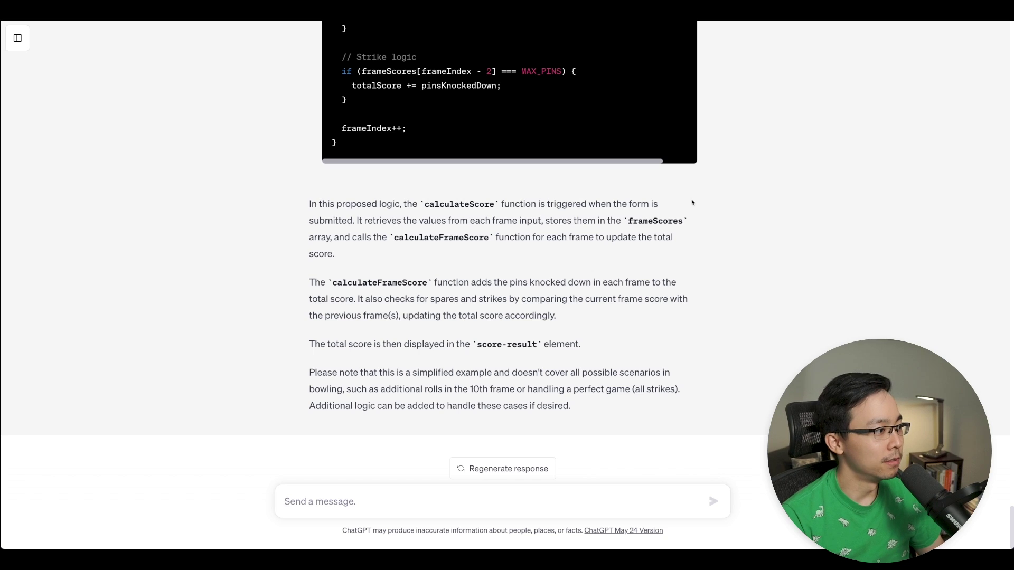
{"action": "scroll", "coordinate": [652, 358], "scroll_direction": "up", "scroll_amount": 10}
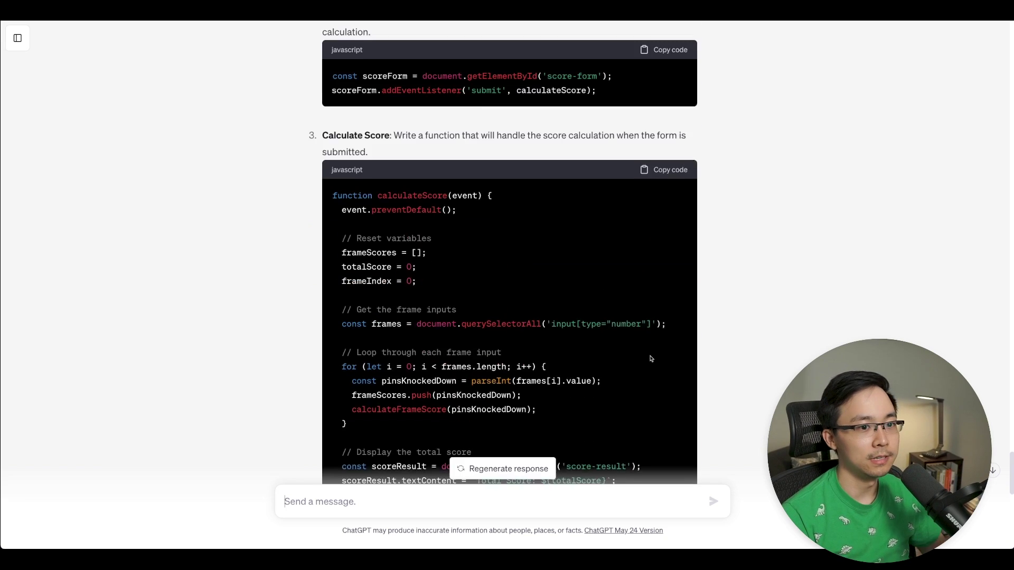
{"action": "scroll", "coordinate": [651, 358], "scroll_direction": "up", "scroll_amount": 15}
{"action": "scroll", "coordinate": [648, 355], "scroll_direction": "down", "scroll_amount": 10}
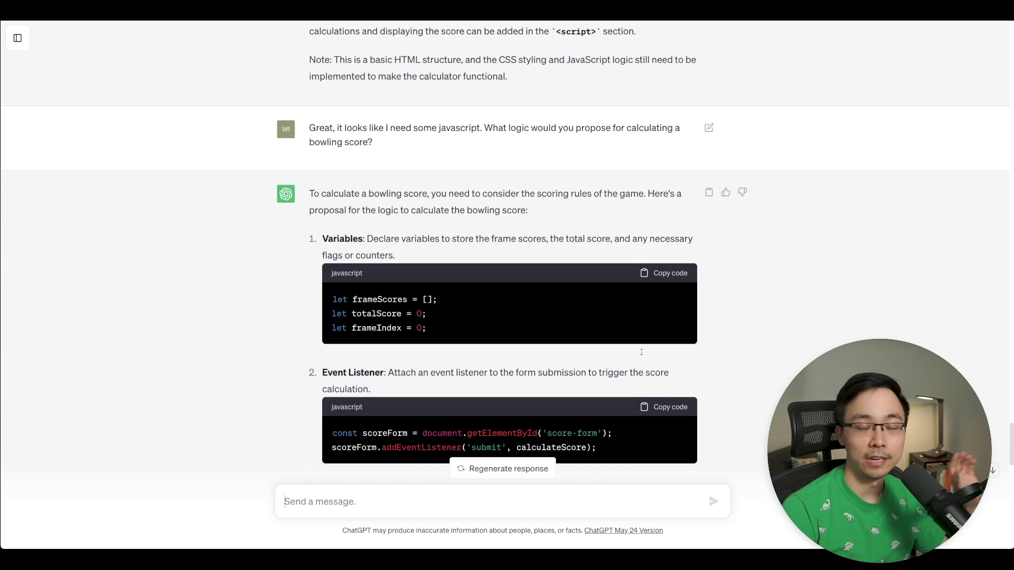
{"action": "scroll", "coordinate": [639, 351], "scroll_direction": "down", "scroll_amount": 15}
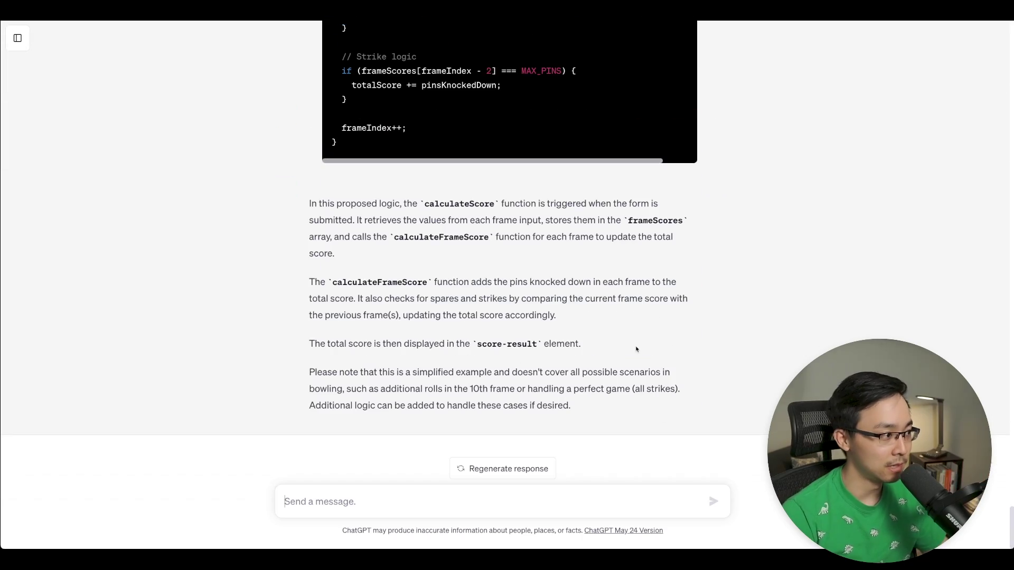
{"action": "scroll", "coordinate": [570, 347], "scroll_direction": "up", "scroll_amount": 20}
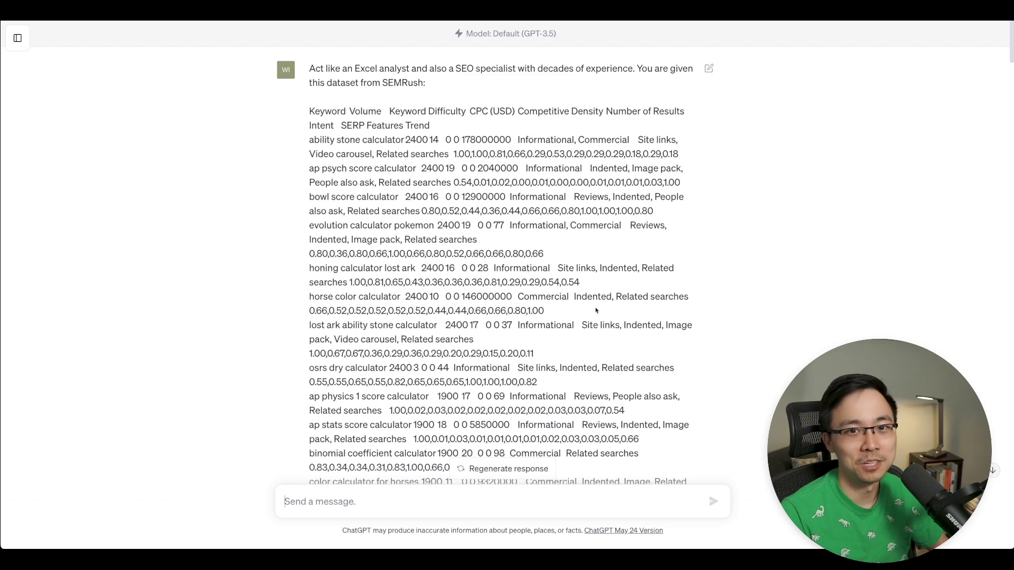
{"action": "scroll", "coordinate": [596, 311], "scroll_direction": "down", "scroll_amount": 20}
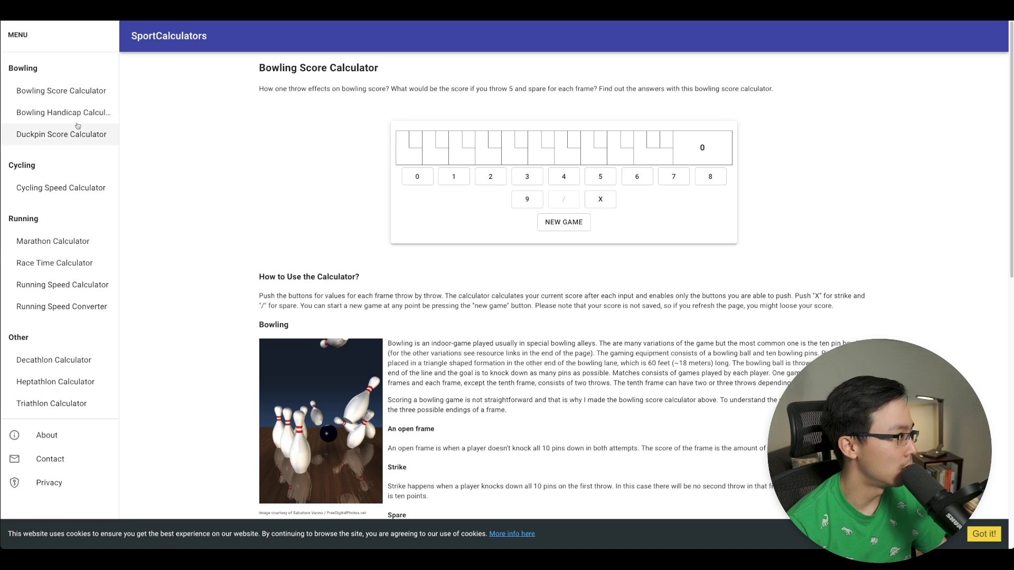
Step: Browse the Cycling Speed, Race Time and Running Speed Converter calculators, trying their time fields
{"action": "left_click", "coordinate": [61, 188]}
{"action": "scroll", "coordinate": [478, 328], "scroll_direction": "down", "scroll_amount": 1}
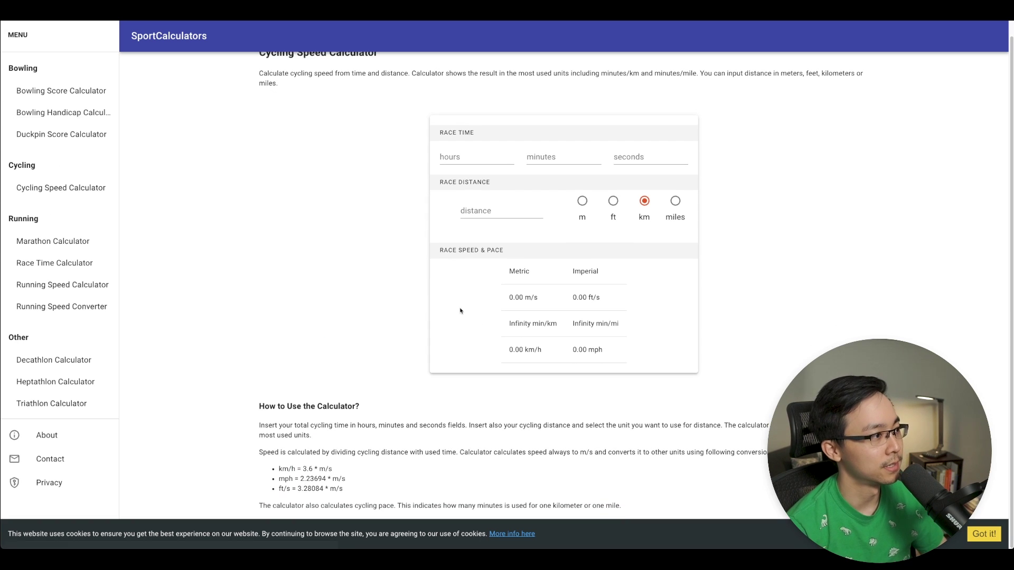
{"action": "left_click", "coordinate": [478, 157]}
{"action": "left_click", "coordinate": [570, 156]}
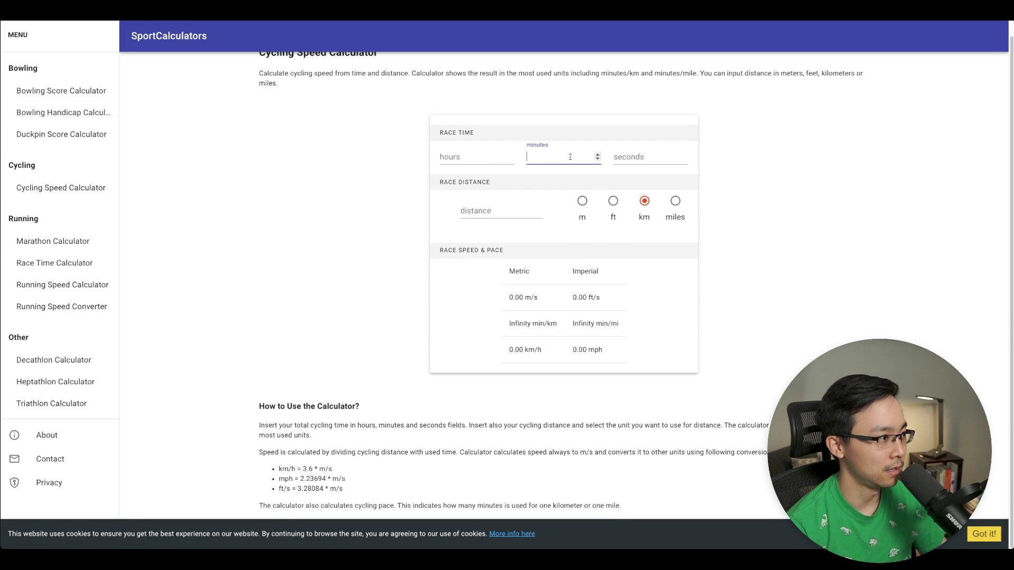
{"action": "left_click", "coordinate": [37, 261]}
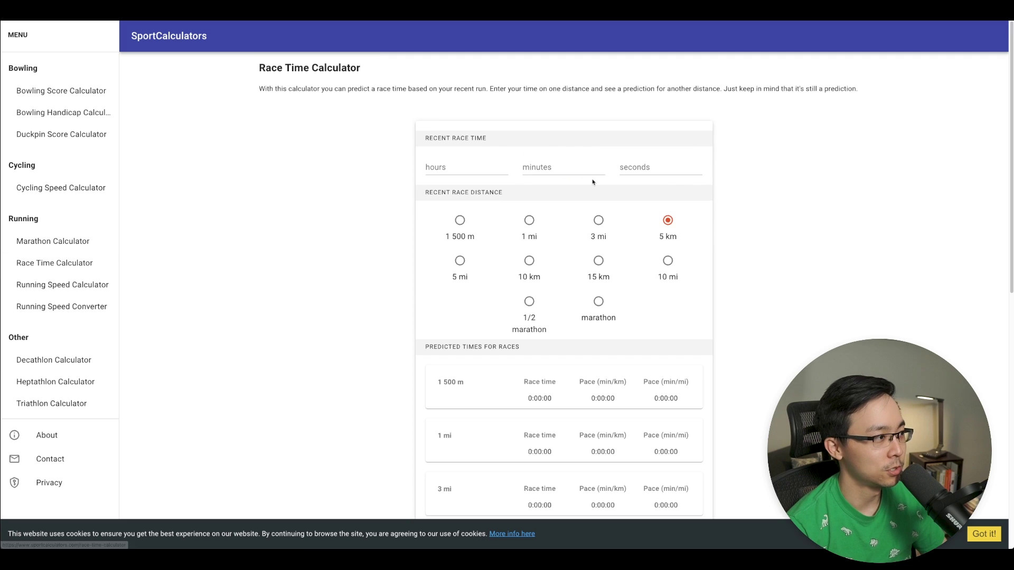
{"action": "left_click", "coordinate": [577, 172]}
{"action": "left_click", "coordinate": [649, 167]}
{"action": "scroll", "coordinate": [484, 283], "scroll_direction": "down", "scroll_amount": 9}
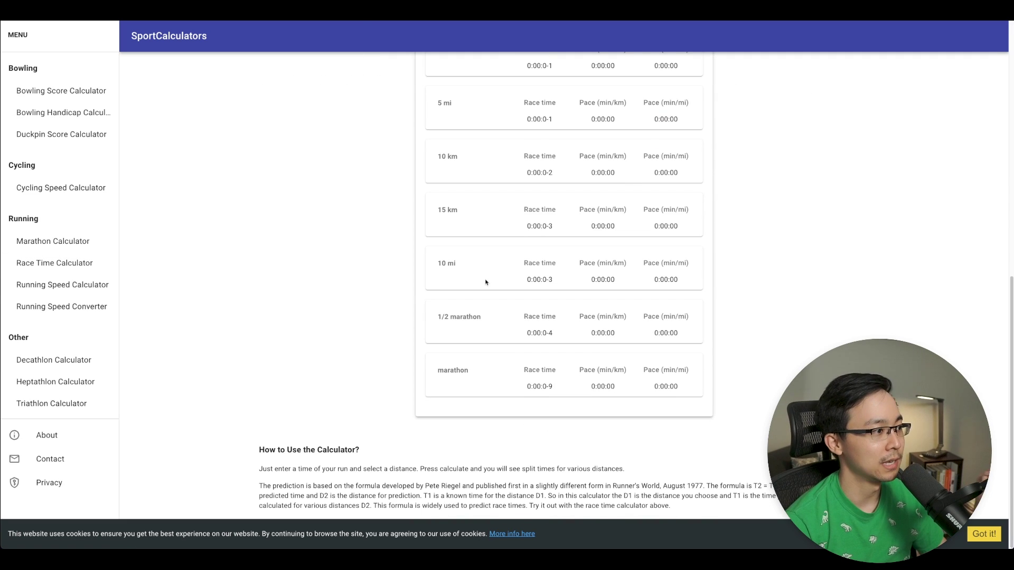
{"action": "left_click", "coordinate": [52, 306]}
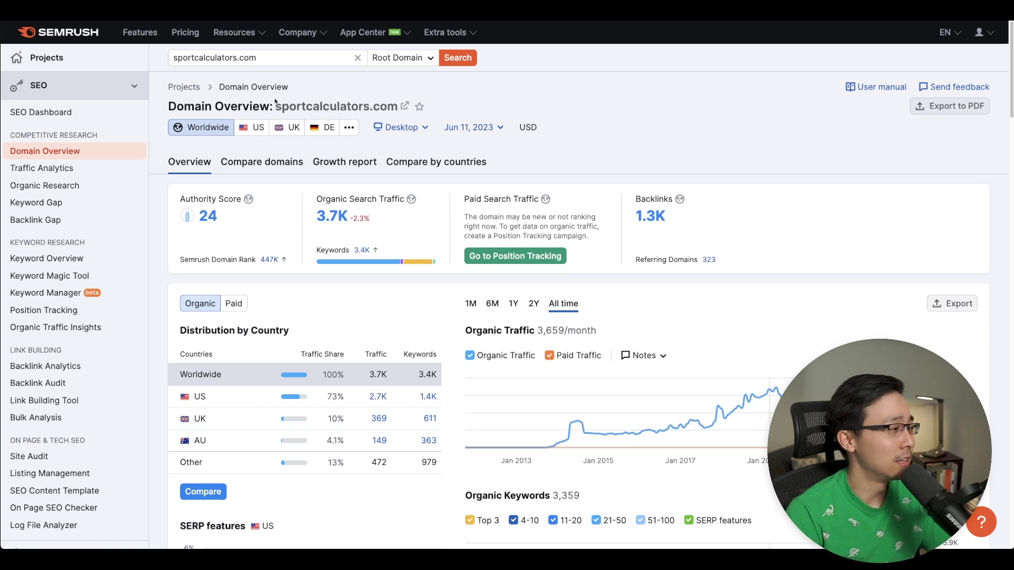
Step: Scroll through sportcalculators.com's Domain Overview, checking the Organic Traffic chart and top organic keywords
{"action": "scroll", "coordinate": [497, 196], "scroll_direction": "down", "scroll_amount": 3}
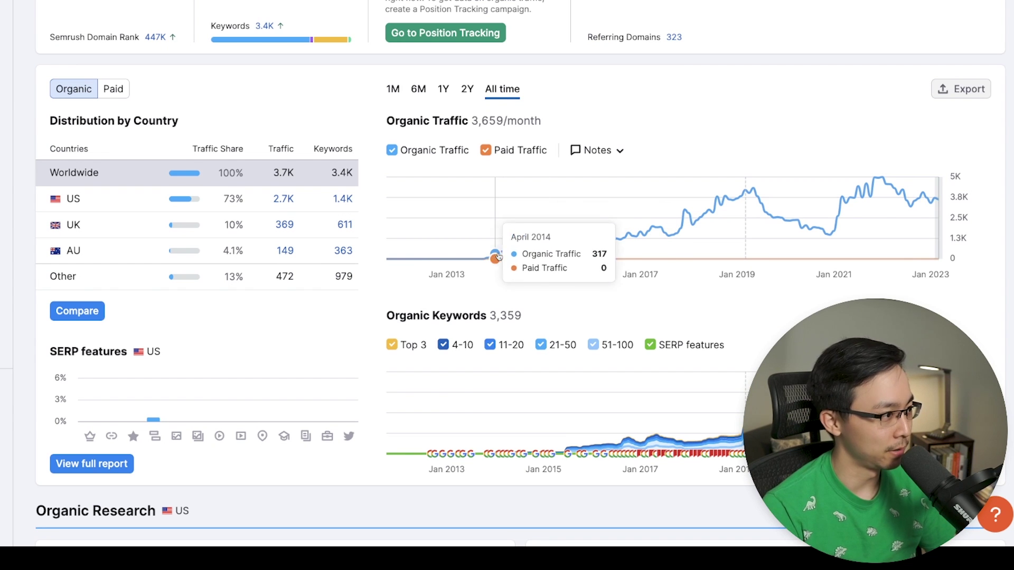
{"action": "mouse_move", "coordinate": [490, 259]}
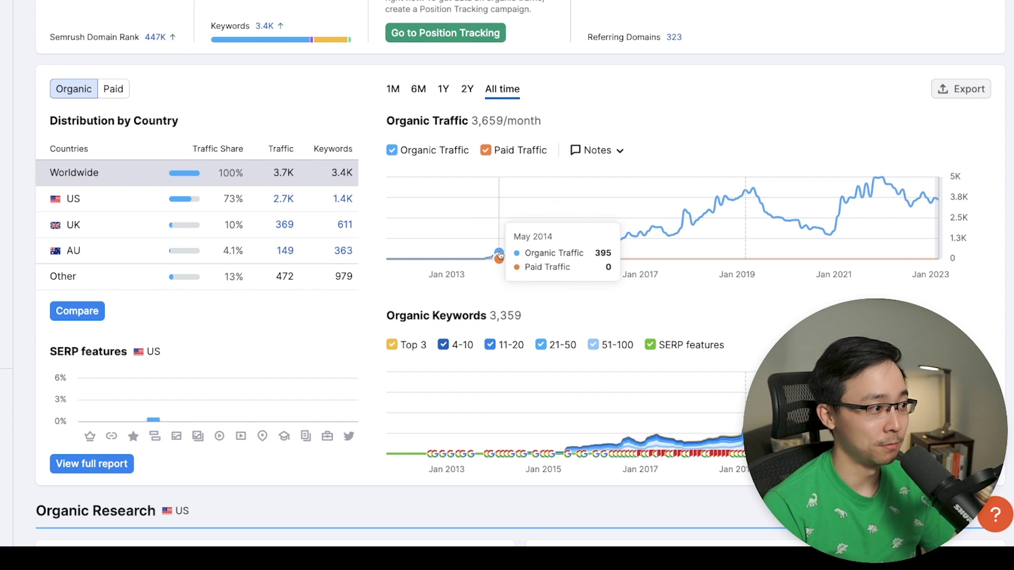
{"action": "mouse_move", "coordinate": [934, 212]}
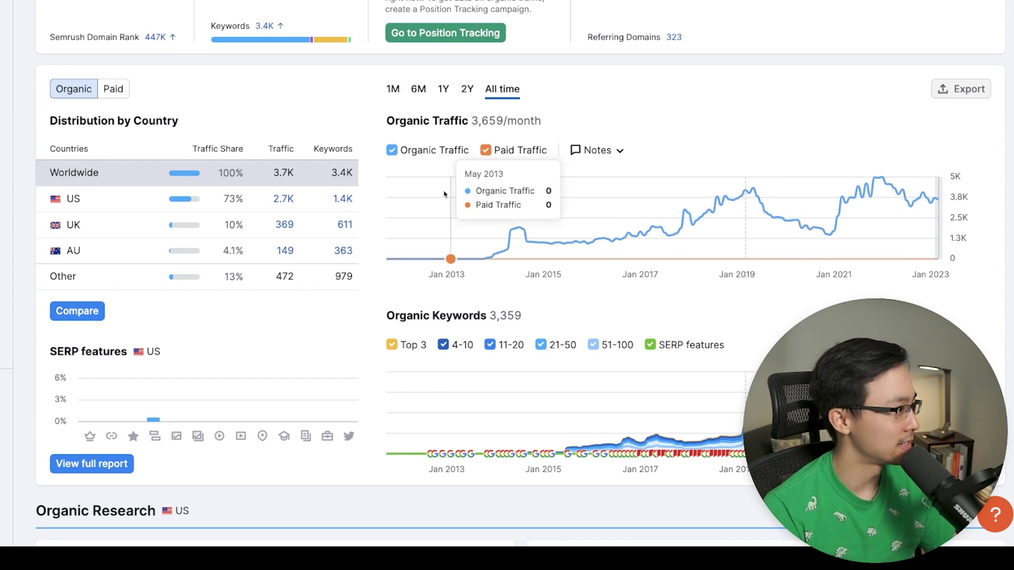
{"action": "scroll", "coordinate": [390, 206], "scroll_direction": "down", "scroll_amount": 3}
{"action": "scroll", "coordinate": [88, 77], "scroll_direction": "up", "scroll_amount": 4}
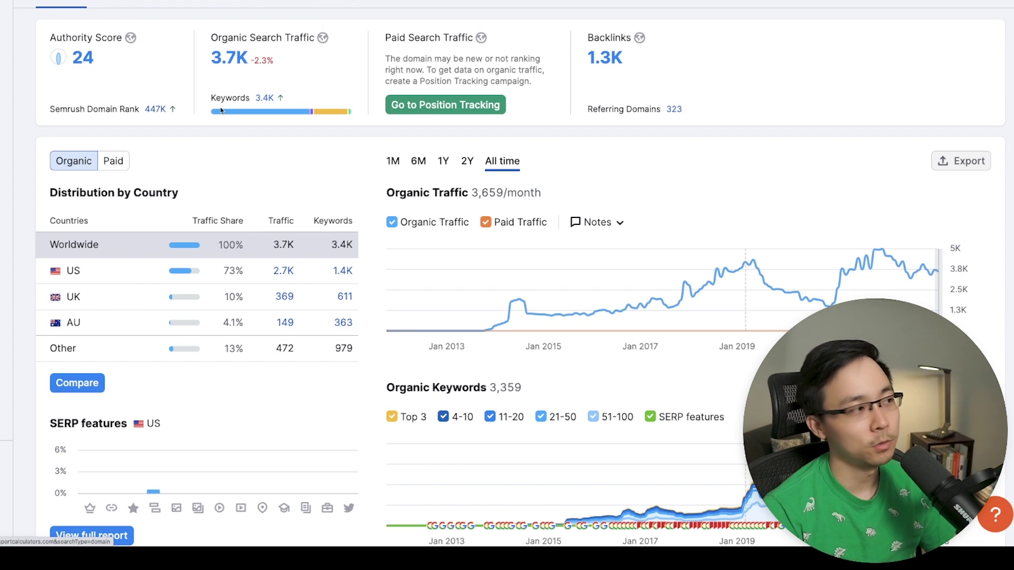
{"action": "scroll", "coordinate": [406, 173], "scroll_direction": "down", "scroll_amount": 4}
{"action": "scroll", "coordinate": [406, 173], "scroll_direction": "down", "scroll_amount": 5}
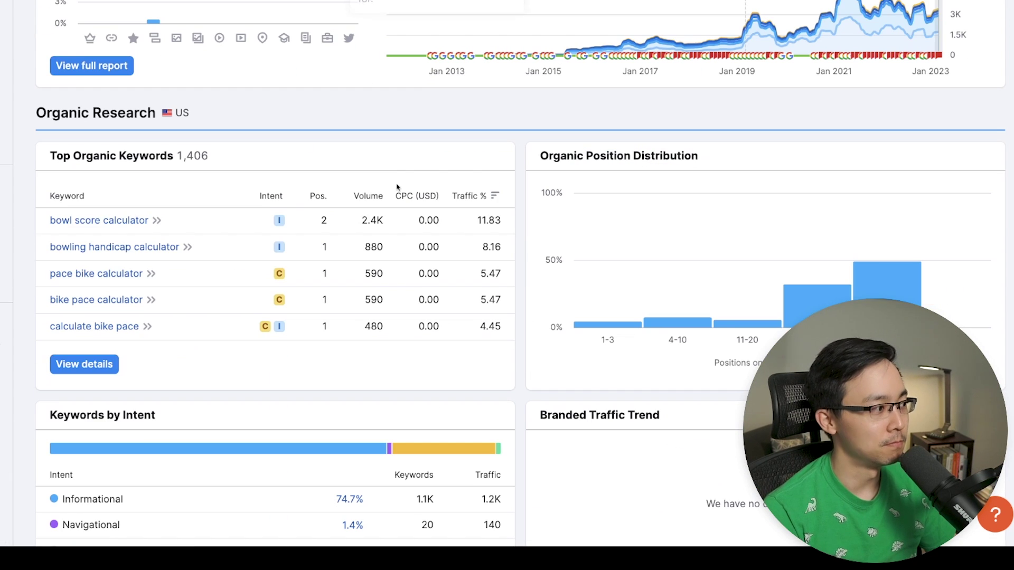
Step: Open sportcalculators.com's full Organic Search Positions list and scroll through its ranking keywords
{"action": "left_click", "coordinate": [103, 369]}
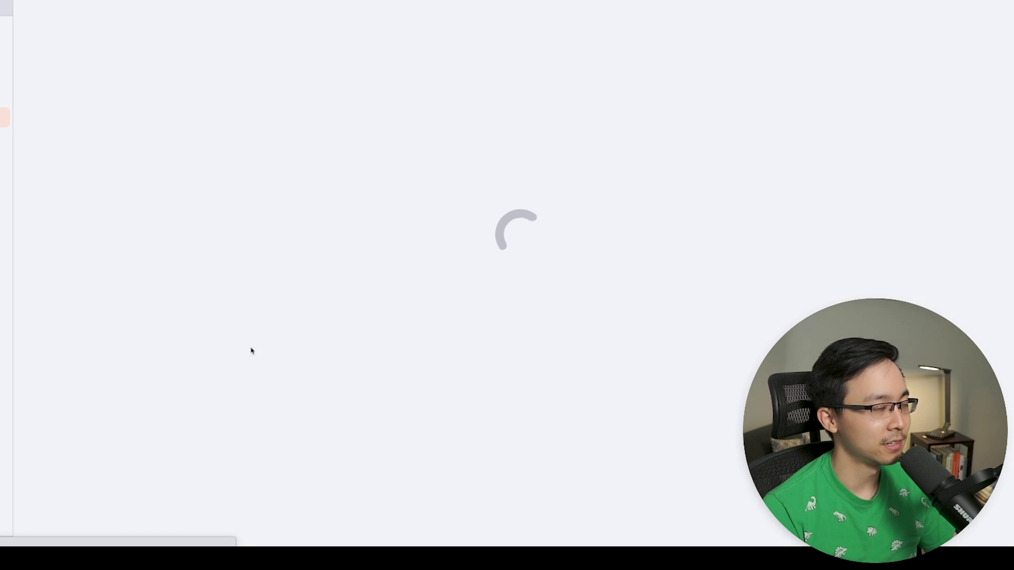
{"action": "scroll", "coordinate": [520, 251], "scroll_direction": "down", "scroll_amount": 5}
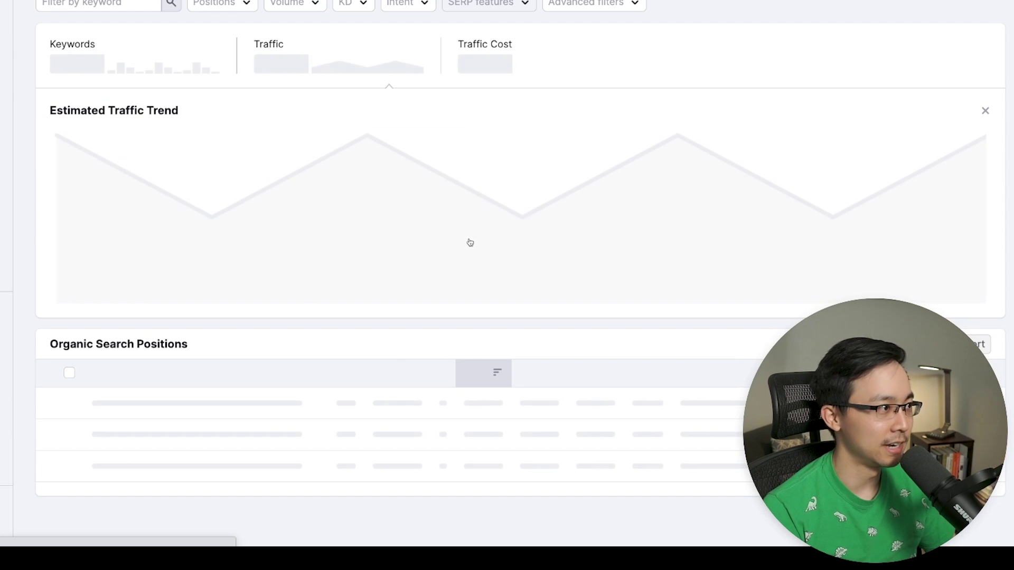
{"action": "scroll", "coordinate": [296, 217], "scroll_direction": "down", "scroll_amount": 7}
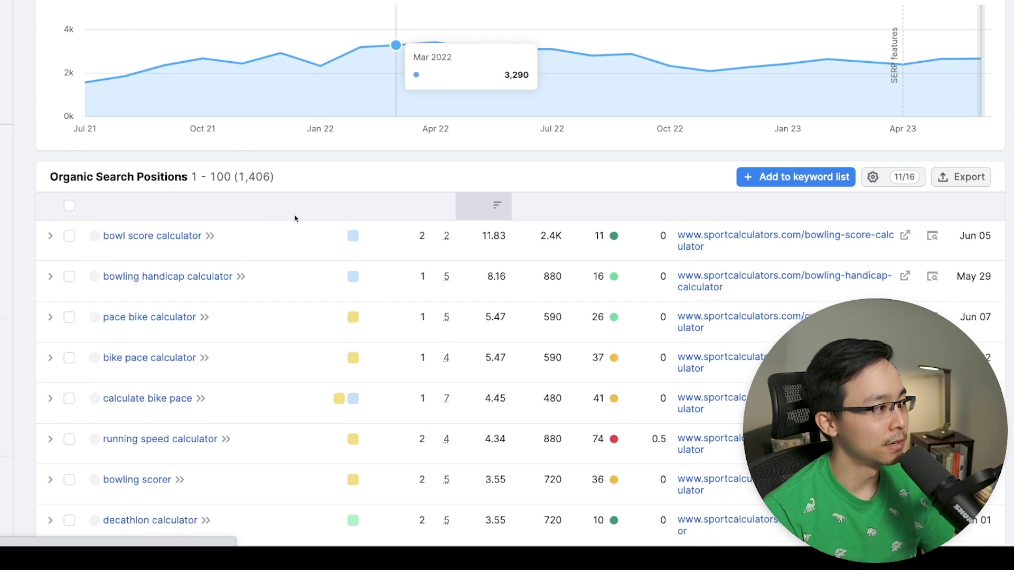
{"action": "scroll", "coordinate": [218, 106], "scroll_direction": "up", "scroll_amount": 1}
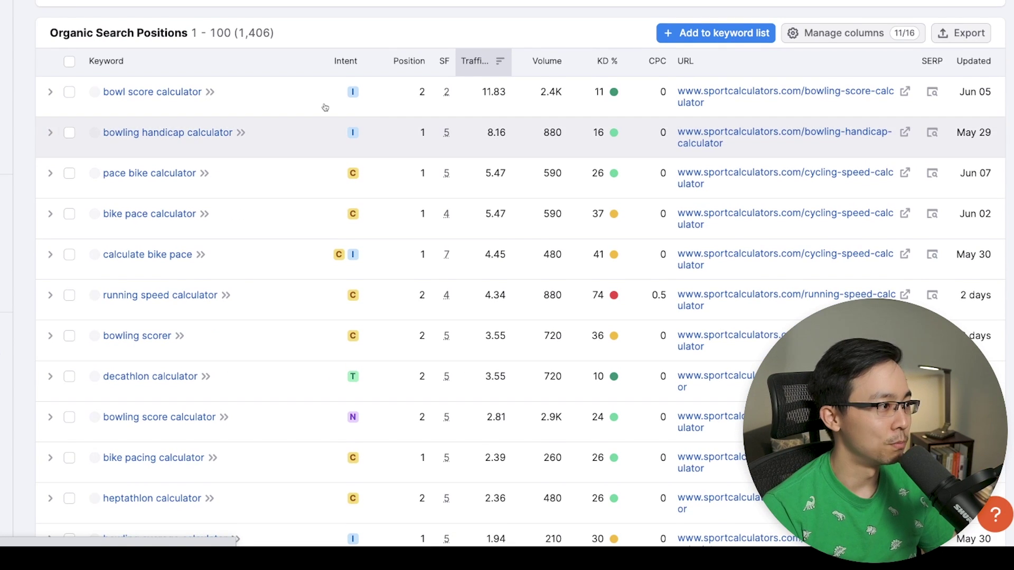
{"action": "scroll", "coordinate": [294, 95], "scroll_direction": "down", "scroll_amount": 1}
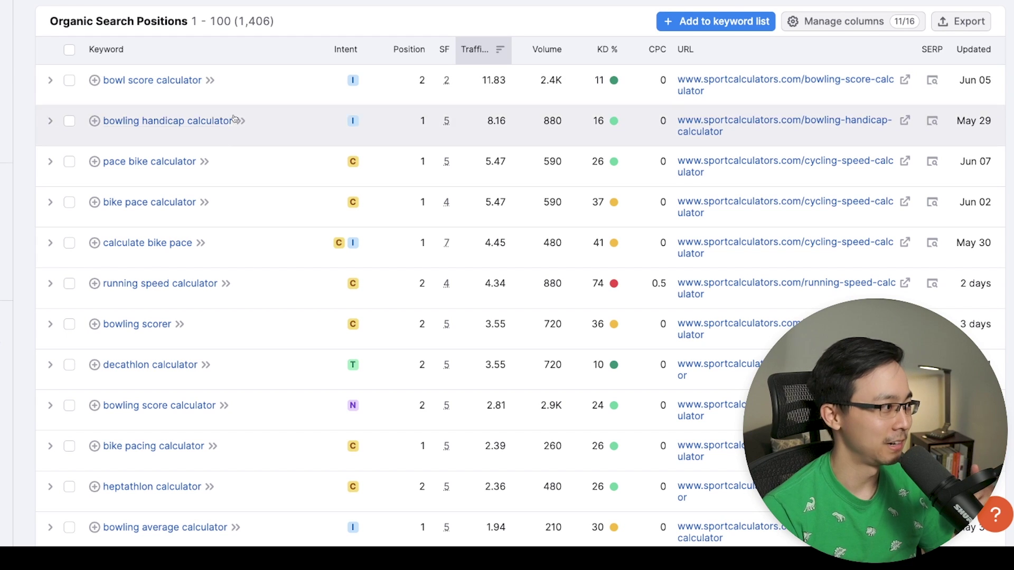
{"action": "scroll", "coordinate": [233, 180], "scroll_direction": "down", "scroll_amount": 1}
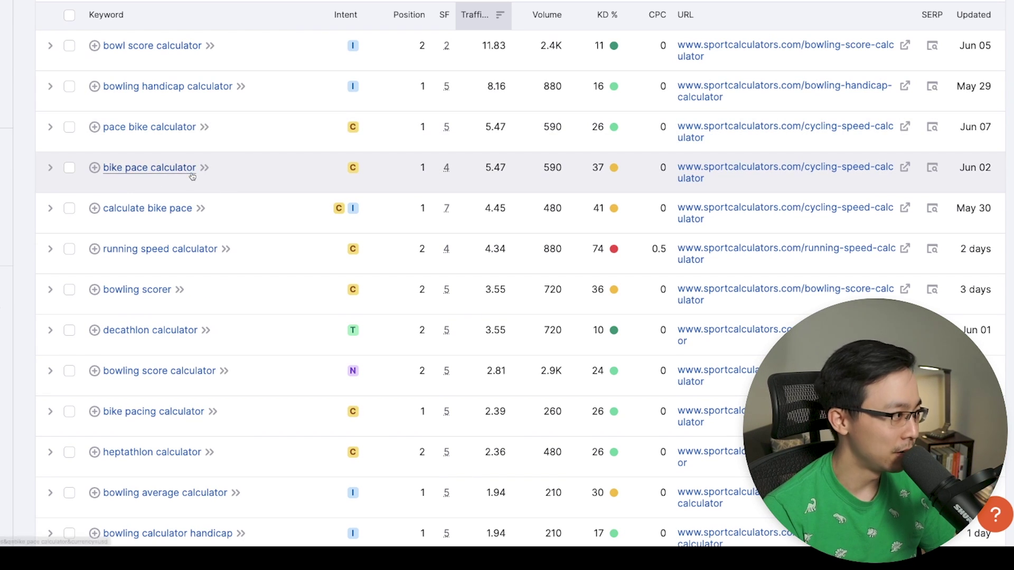
{"action": "scroll", "coordinate": [257, 209], "scroll_direction": "down", "scroll_amount": 1}
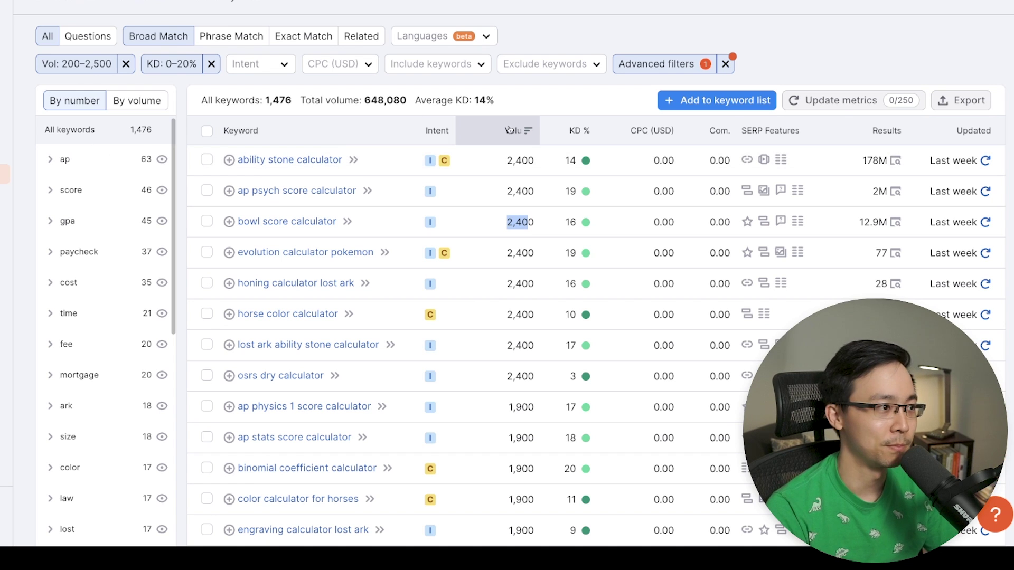
{"action": "left_click", "coordinate": [265, 103]}
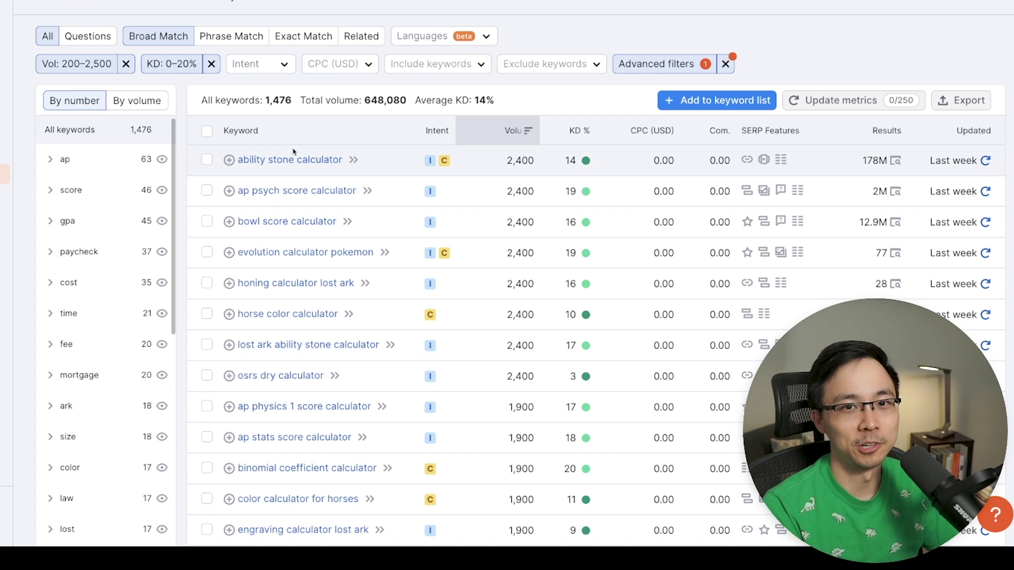
{"action": "scroll", "coordinate": [292, 151], "scroll_direction": "down", "scroll_amount": 15}
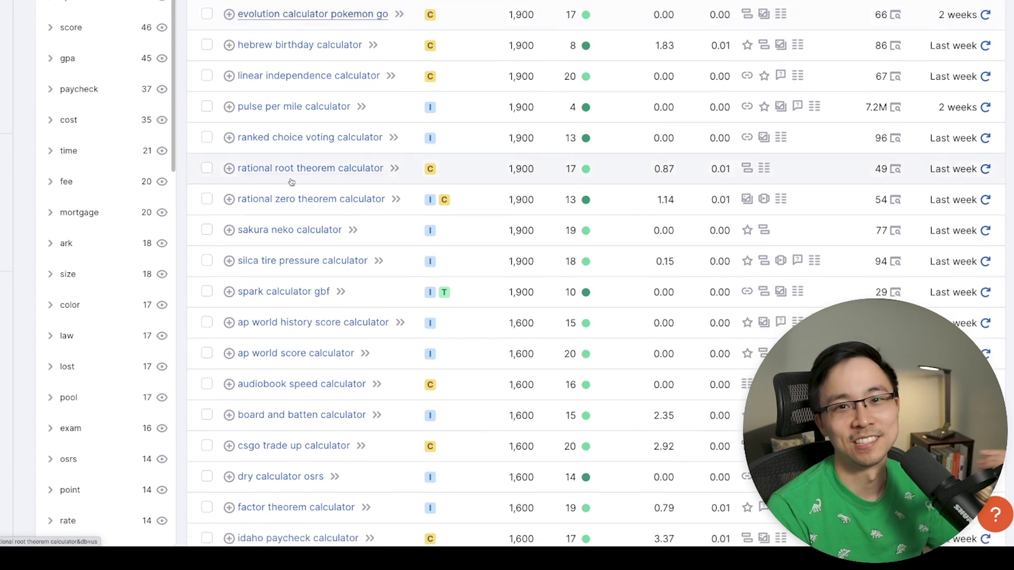